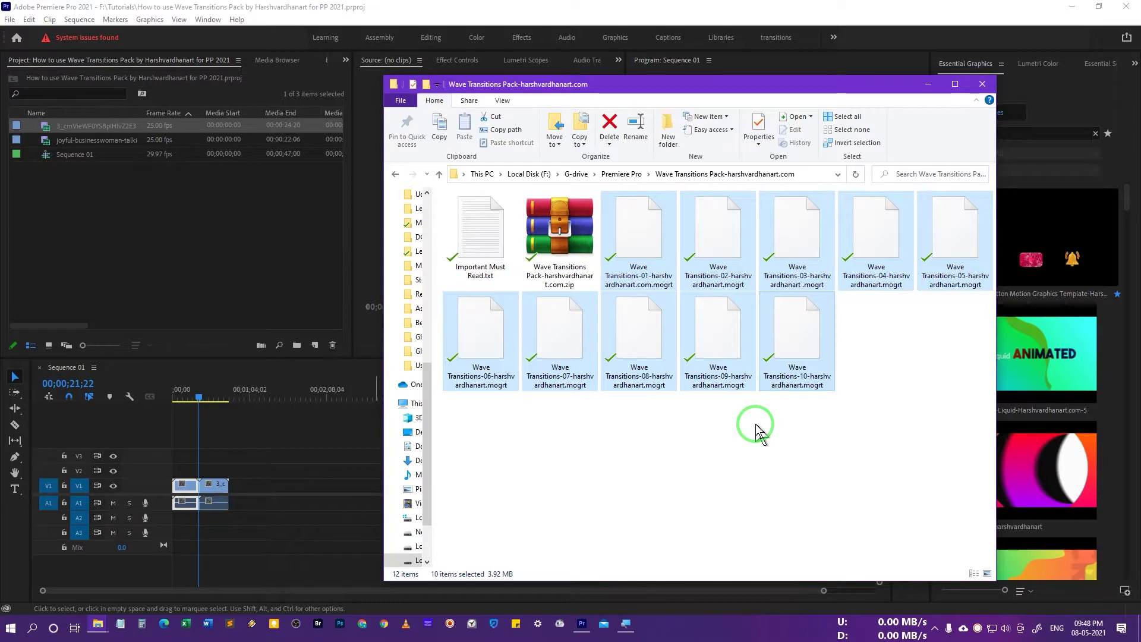
- Put the file explorer window away, switch to Premiere Pro and bring up Essential Graphics
left_click(755, 427)
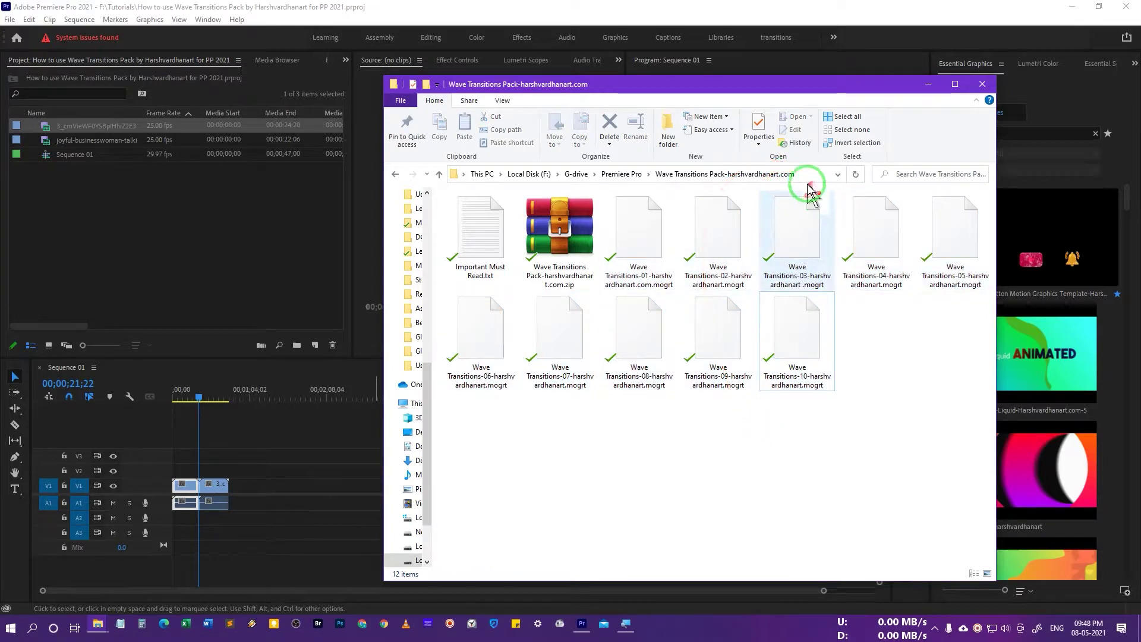
left_click(926, 87)
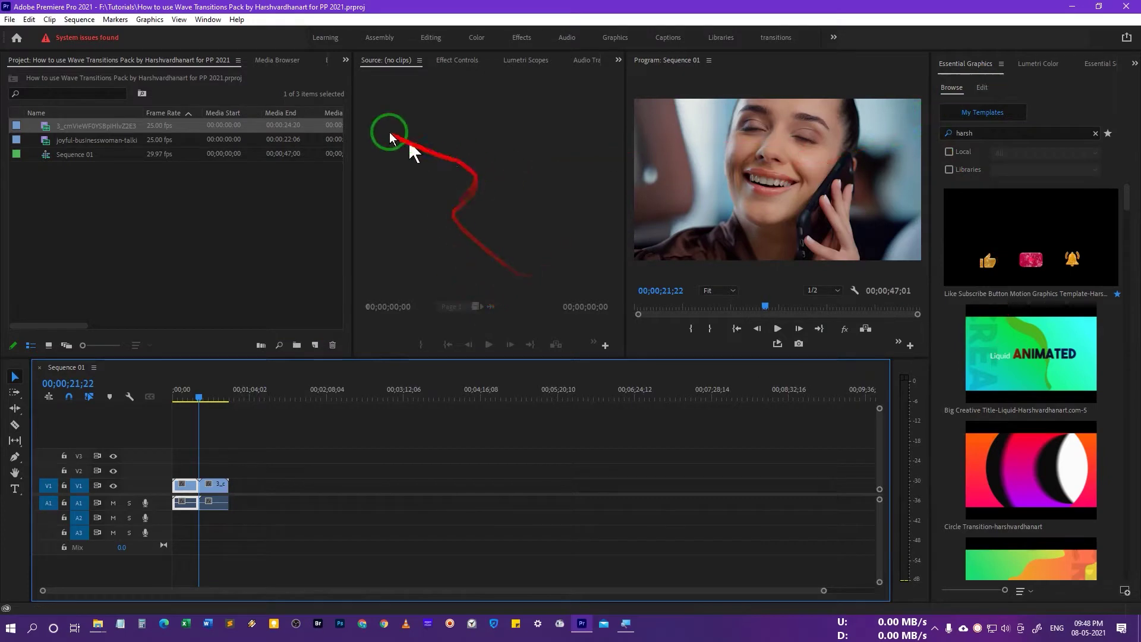
left_click(208, 19)
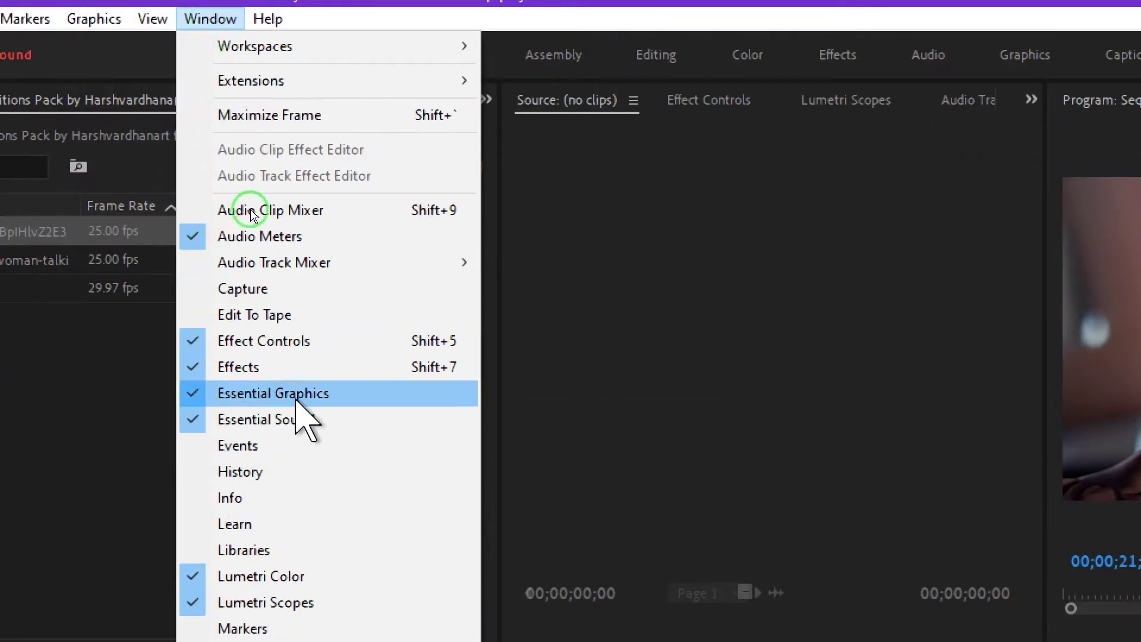
left_click(296, 396)
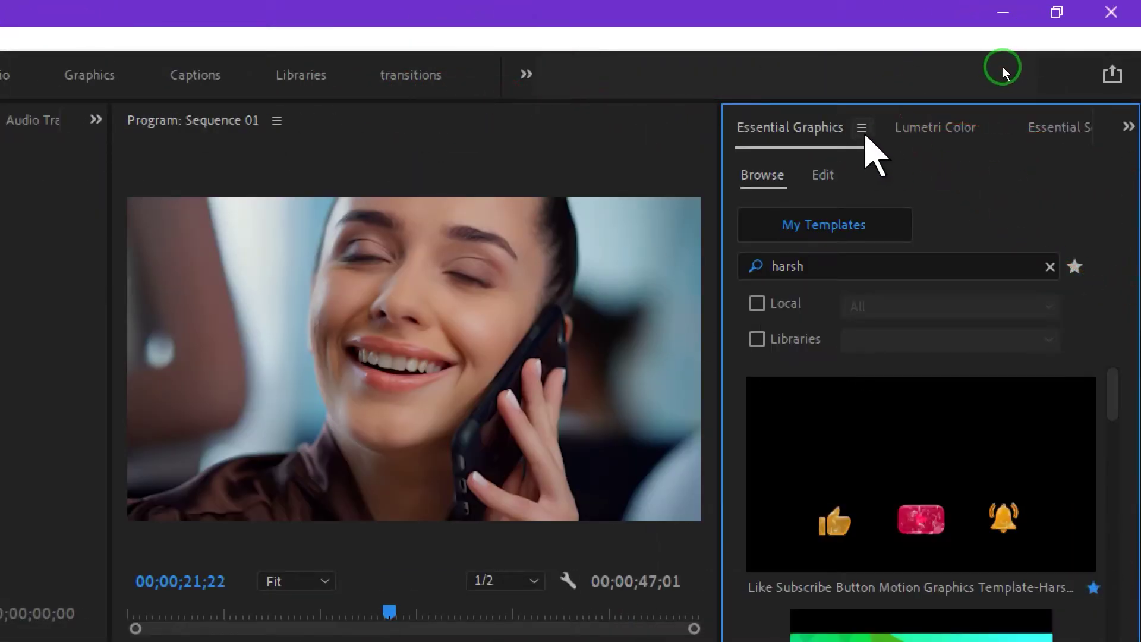
- Add the folder F:\G-drive\Premiere Pro\Wave Transitions Pack-harshvardhanart.com to the additional template folders of Essential Graphics
left_click(862, 129)
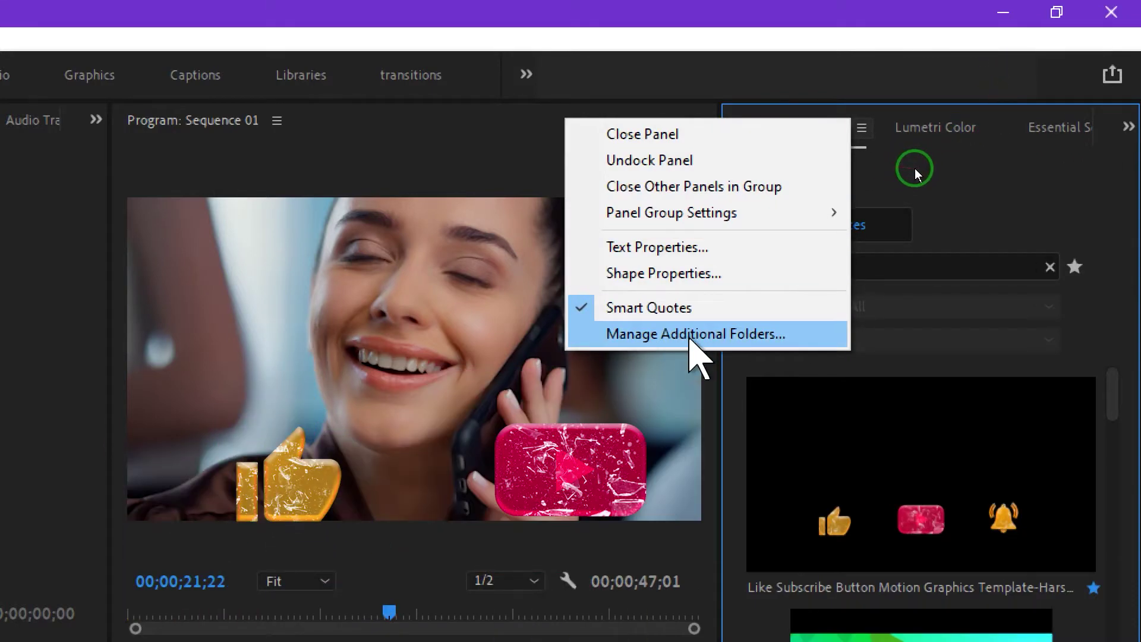
left_click(691, 334)
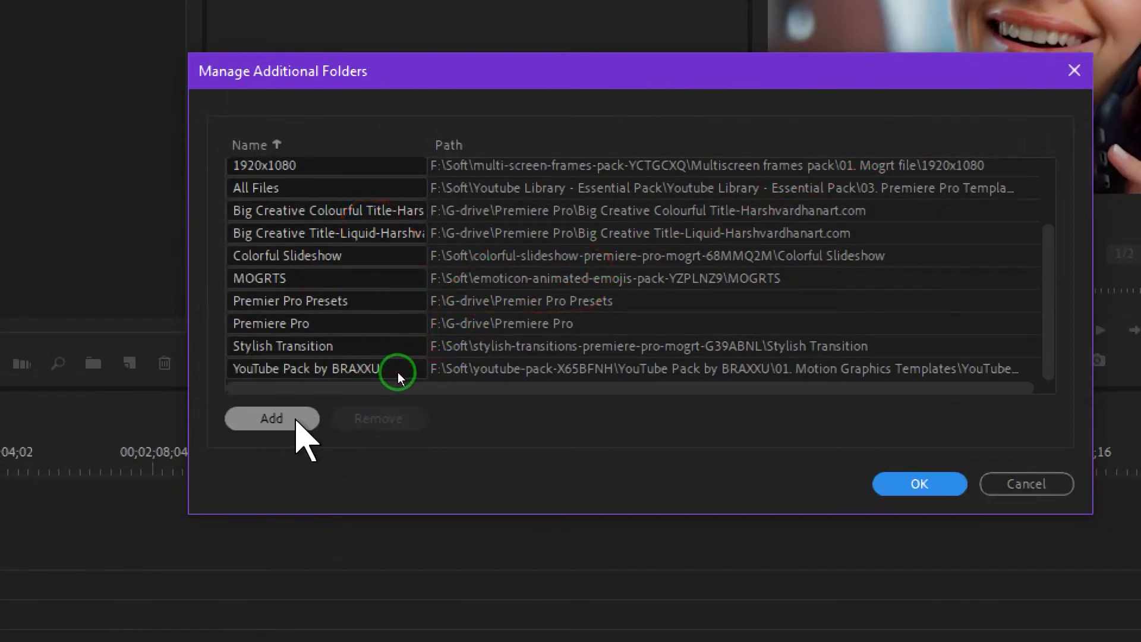
left_click(288, 423)
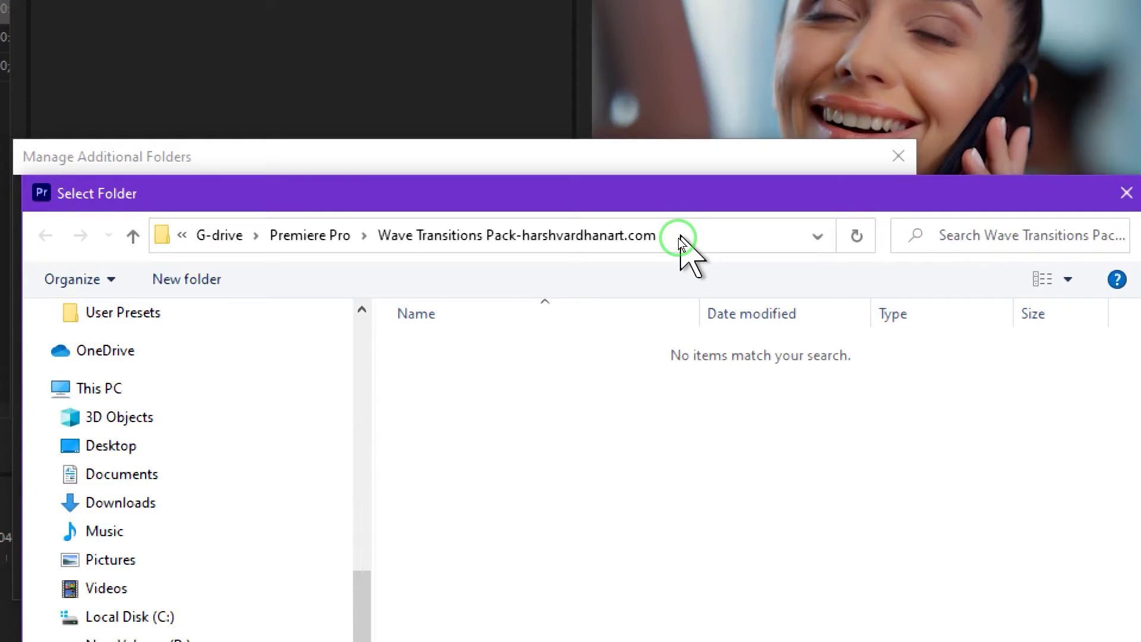
left_click(310, 235)
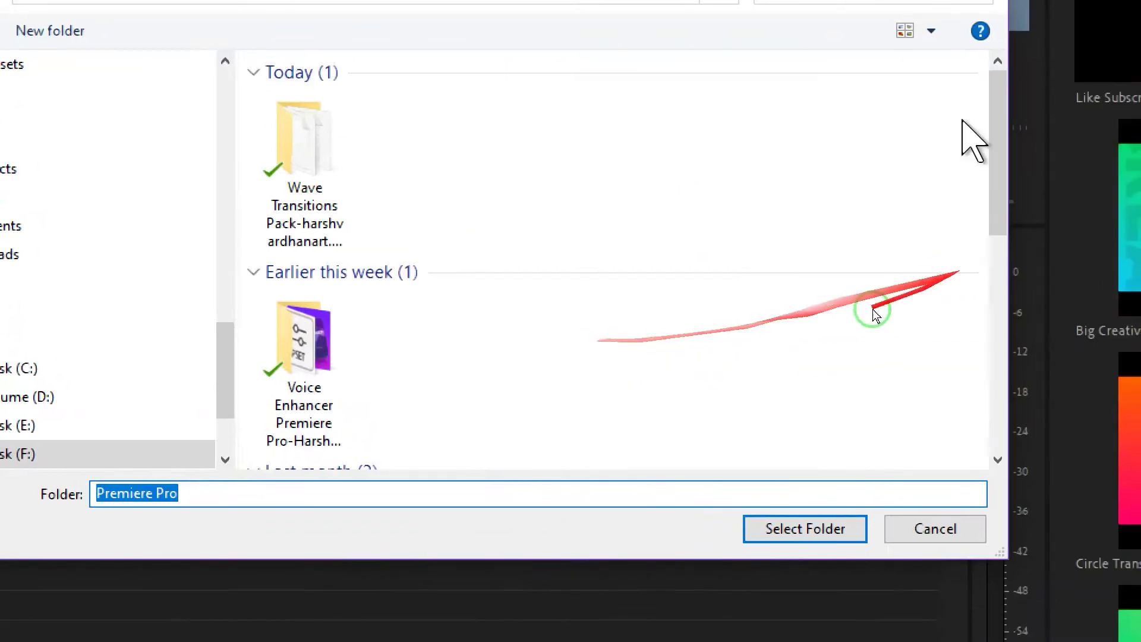
left_click(710, 58)
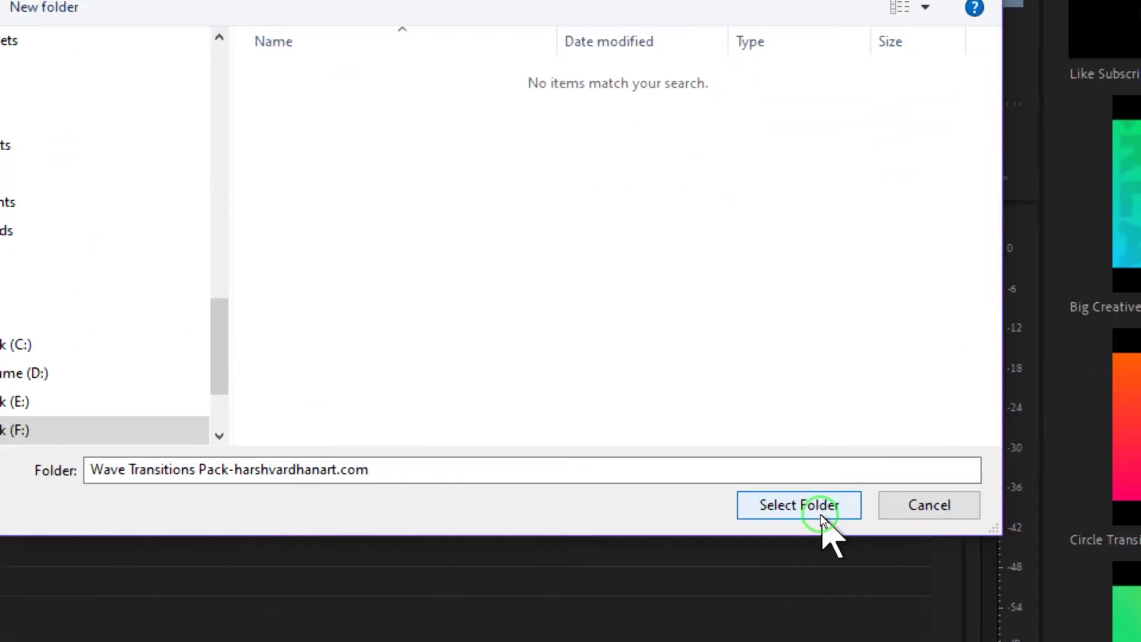
left_click(817, 511)
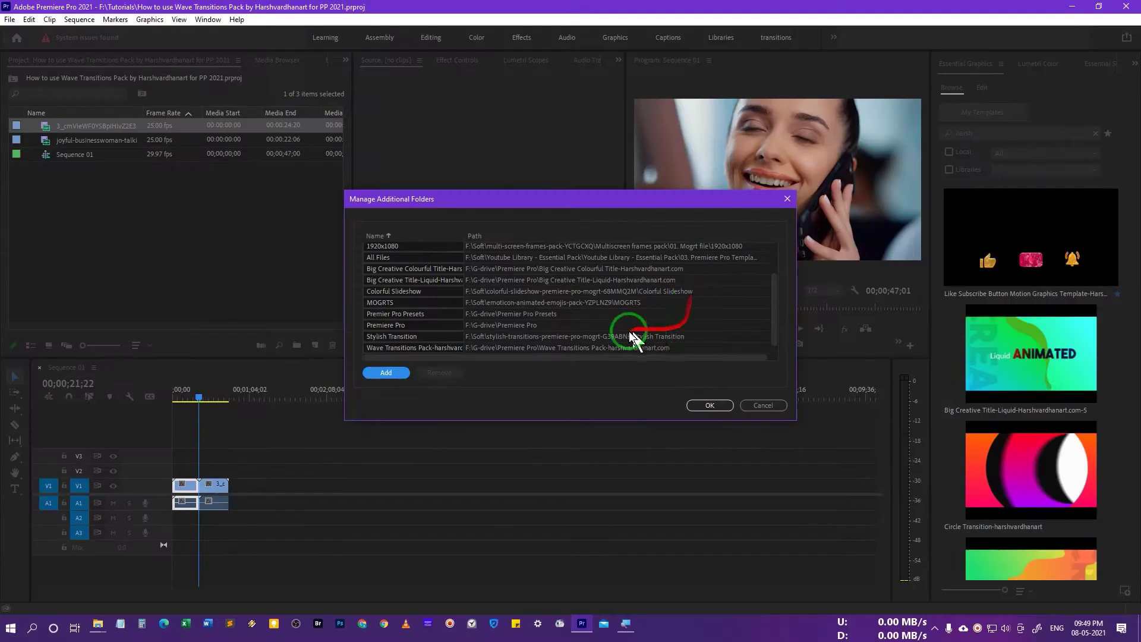
left_click_drag(779, 296, 774, 315)
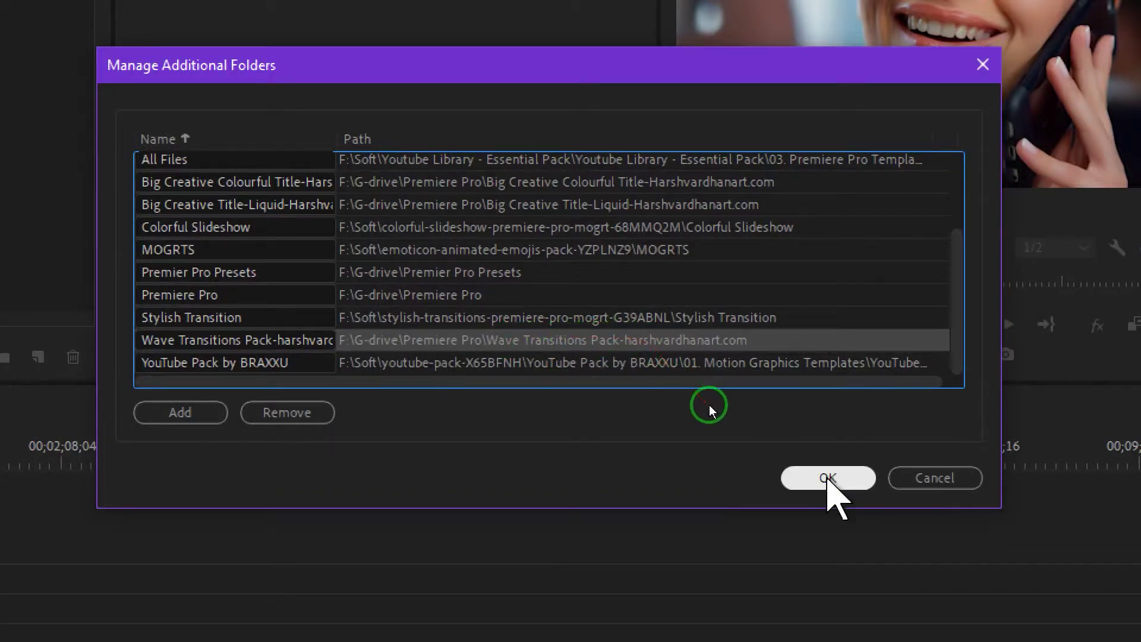
left_click(828, 478)
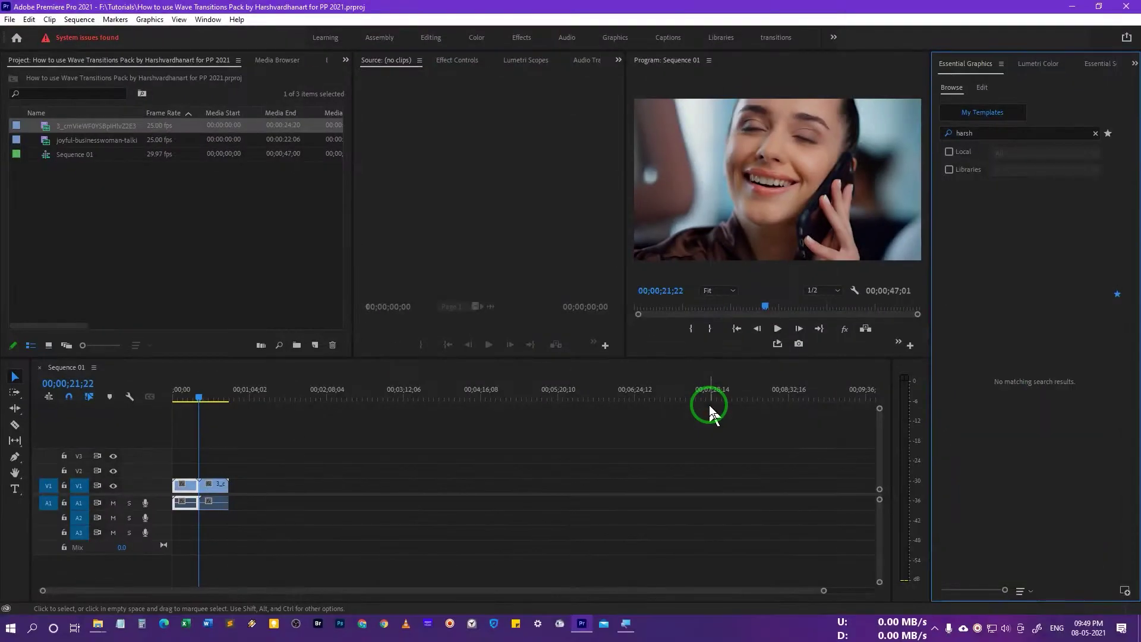
- Clear the old template search term and filter the templates by "wave"
left_click(1095, 133)
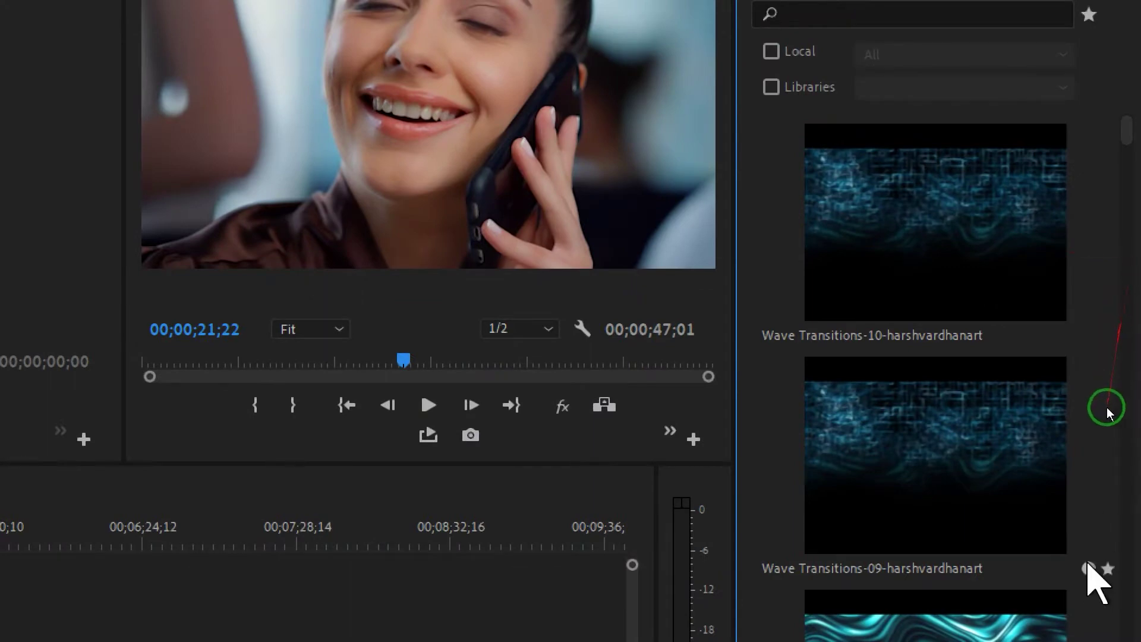
scroll(1106, 406, "down", 20)
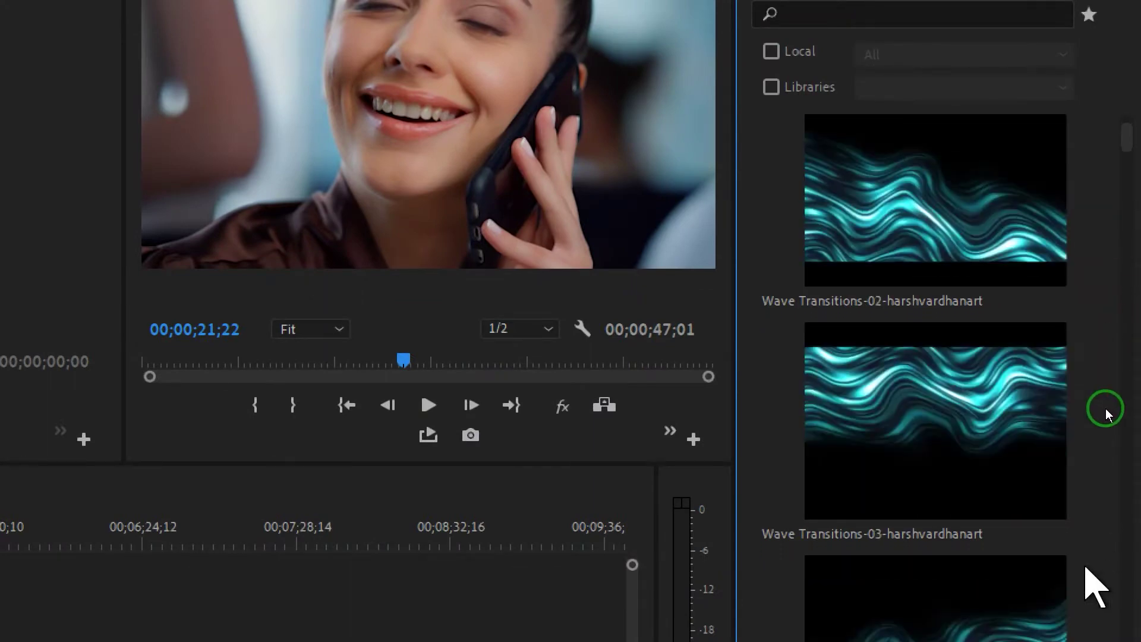
scroll(1105, 408, "down", 4)
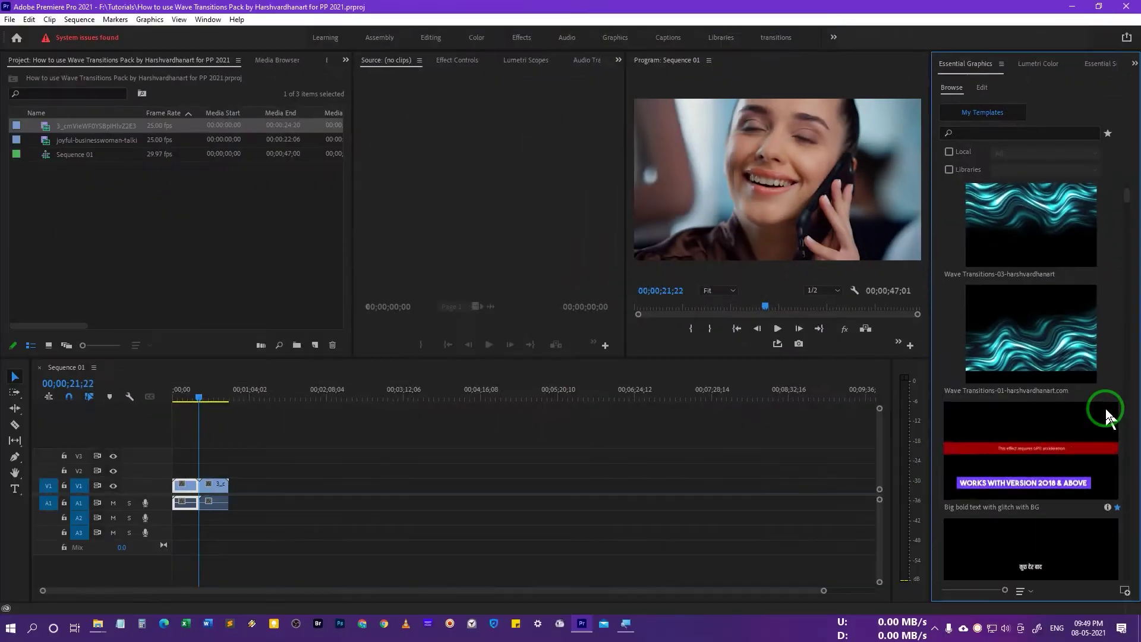
scroll(1026, 283, "up", 4)
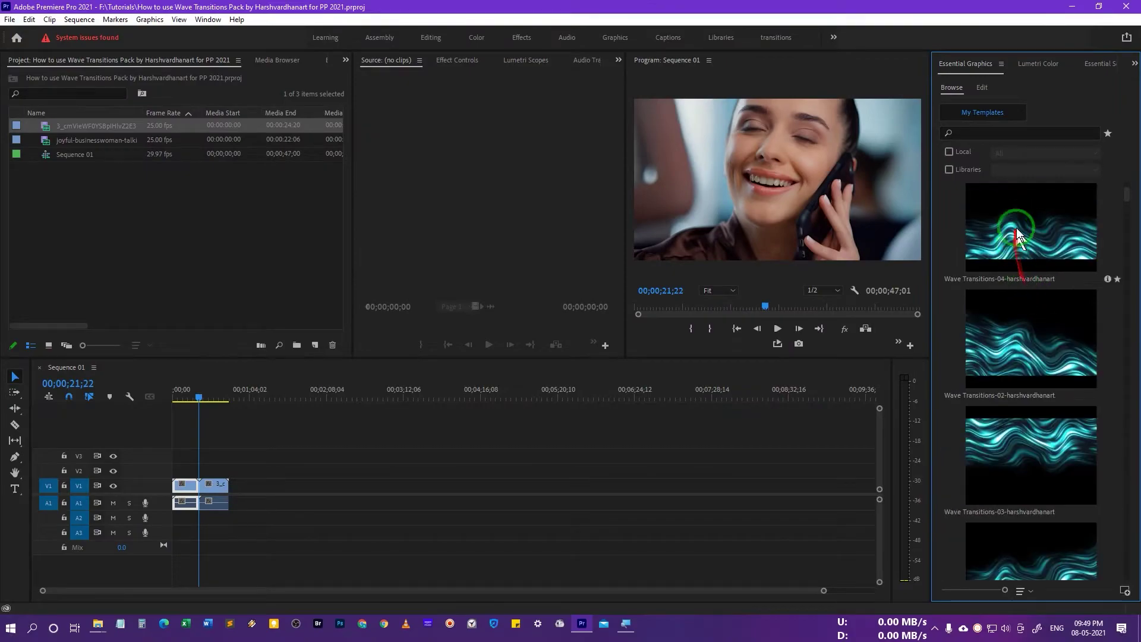
left_click(1019, 130)
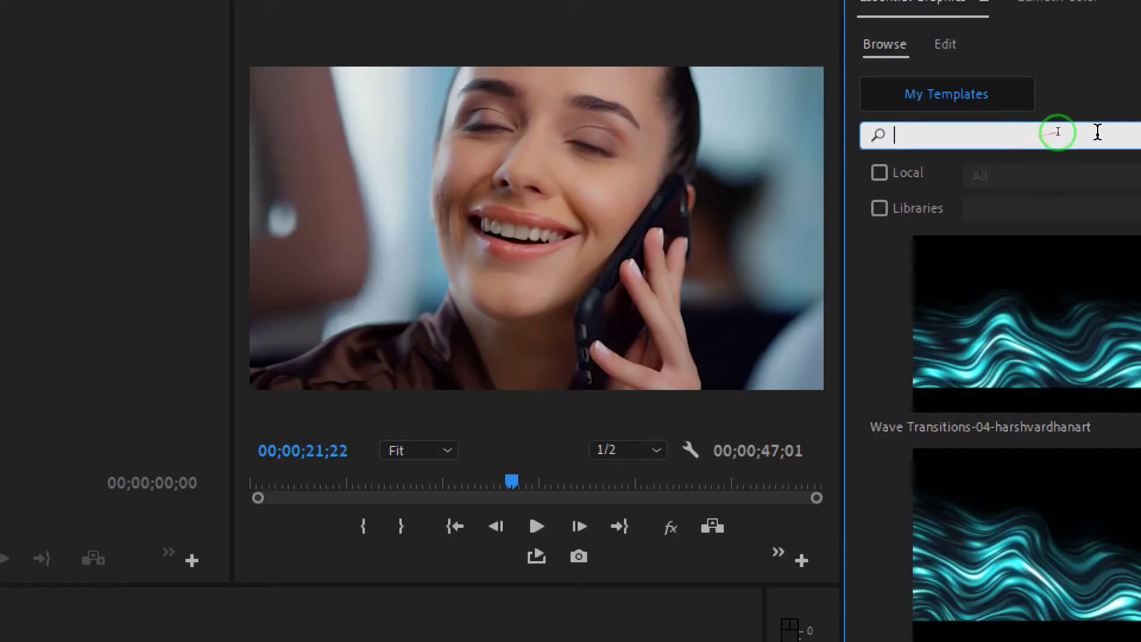
type("wave")
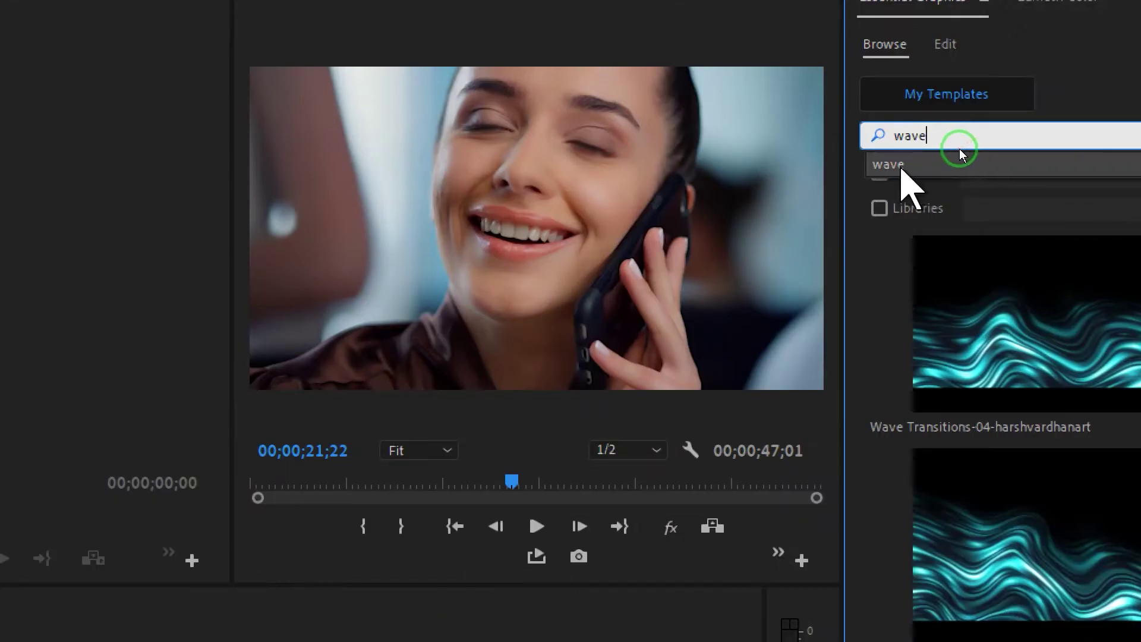
key("Return")
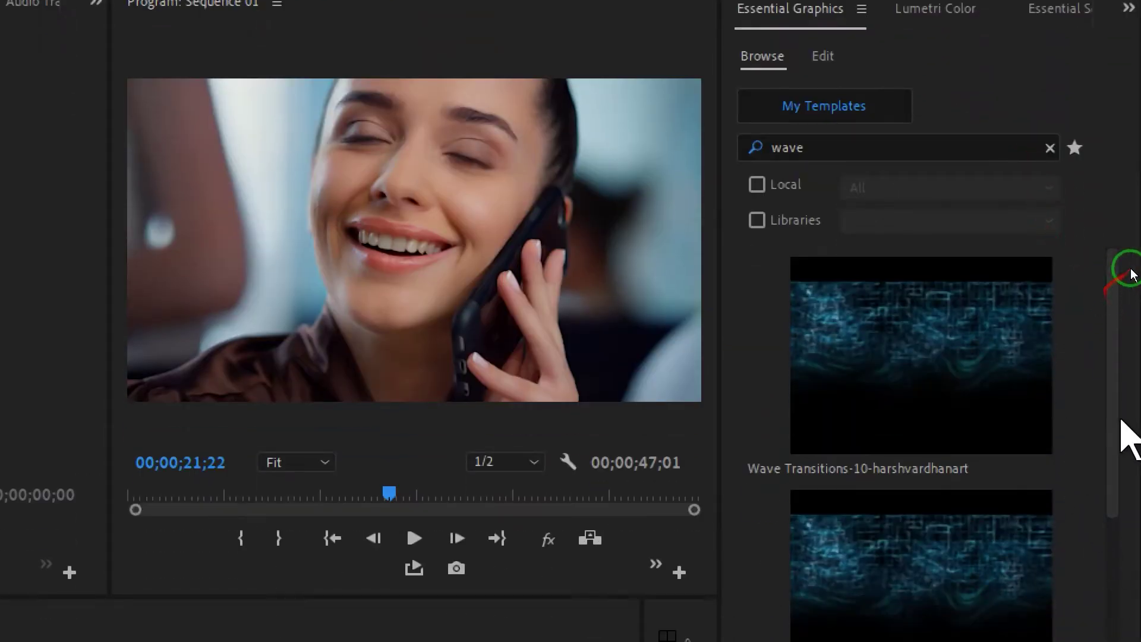
- Place the Wave Transitions-01 template on track V2 and centre it over the cut between the two video clips
left_click_drag(1123, 268, 1134, 402)
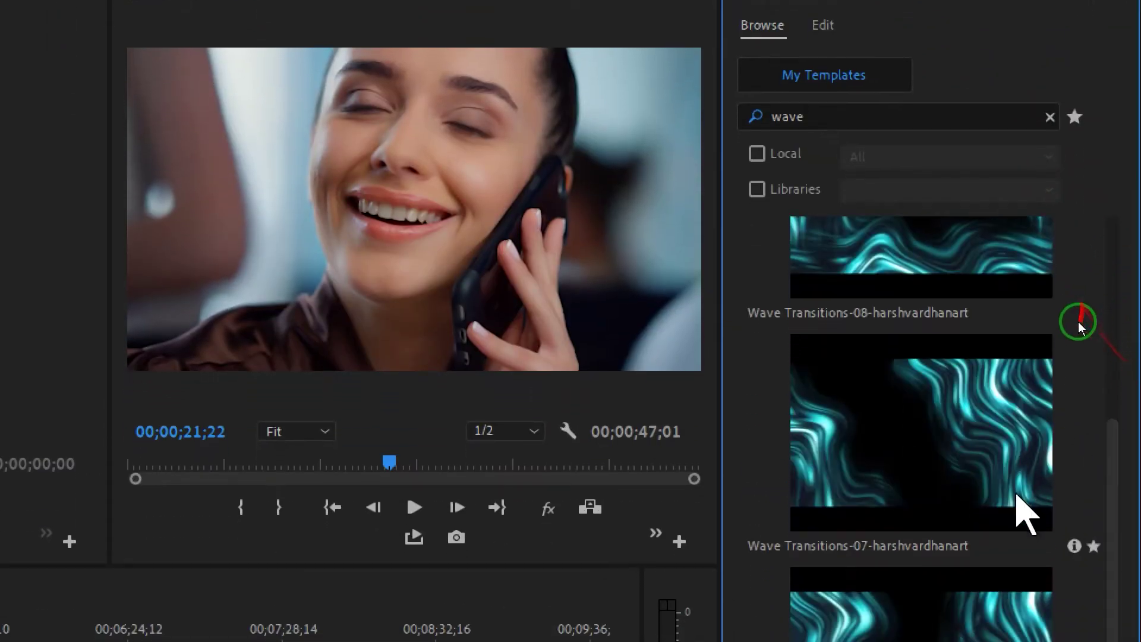
scroll(1022, 514, "down", 5)
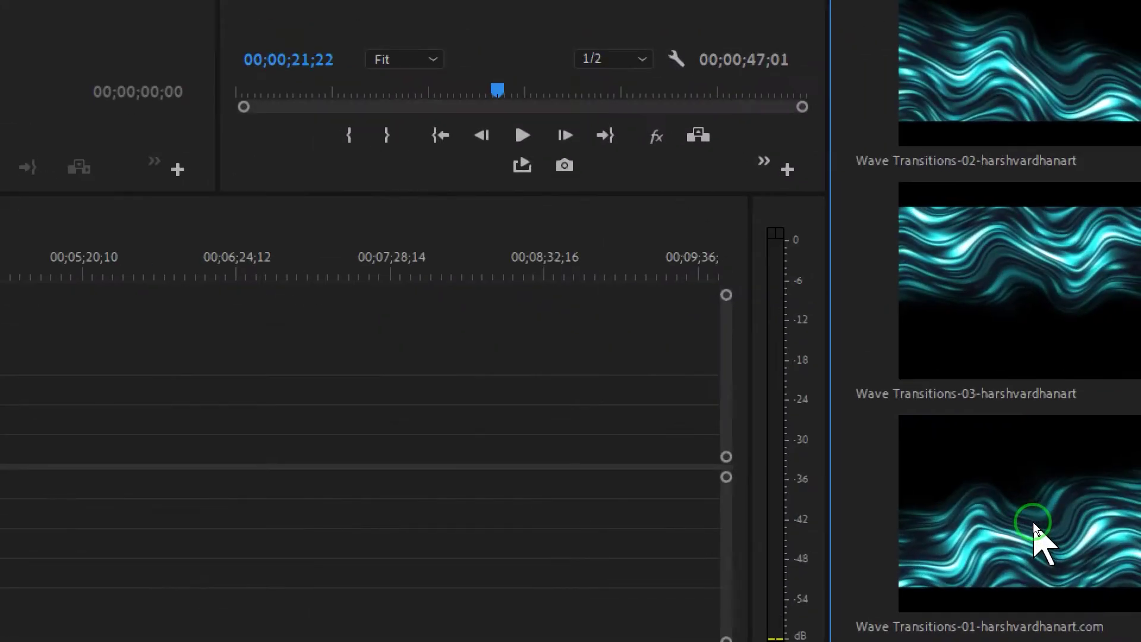
left_click(1043, 518)
left_click_drag(1043, 518, 226, 469)
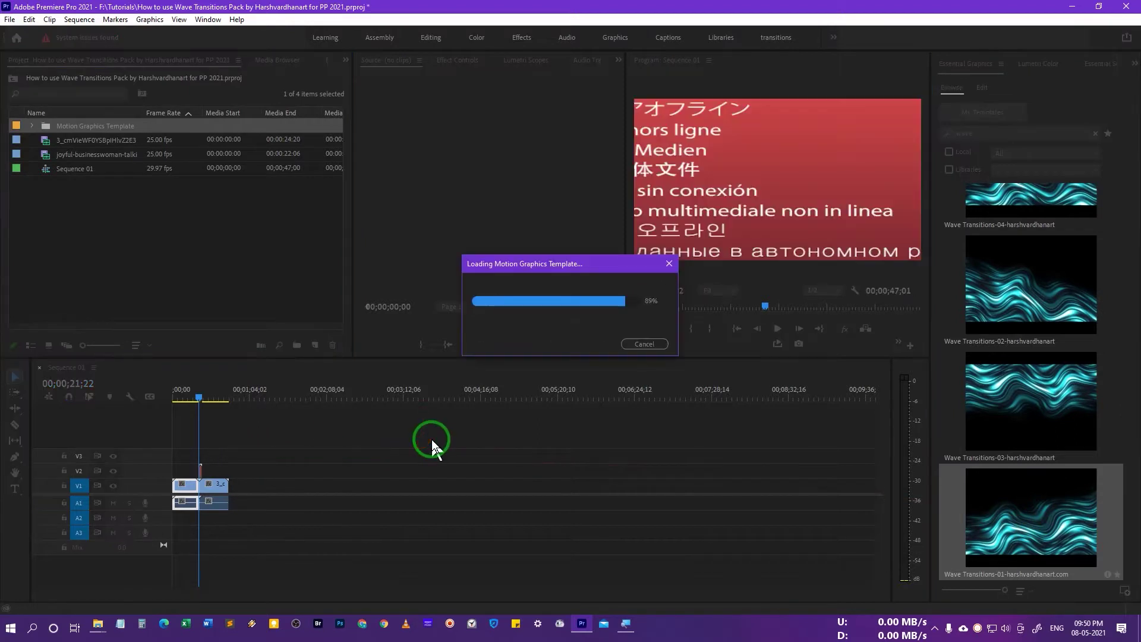
key("=")
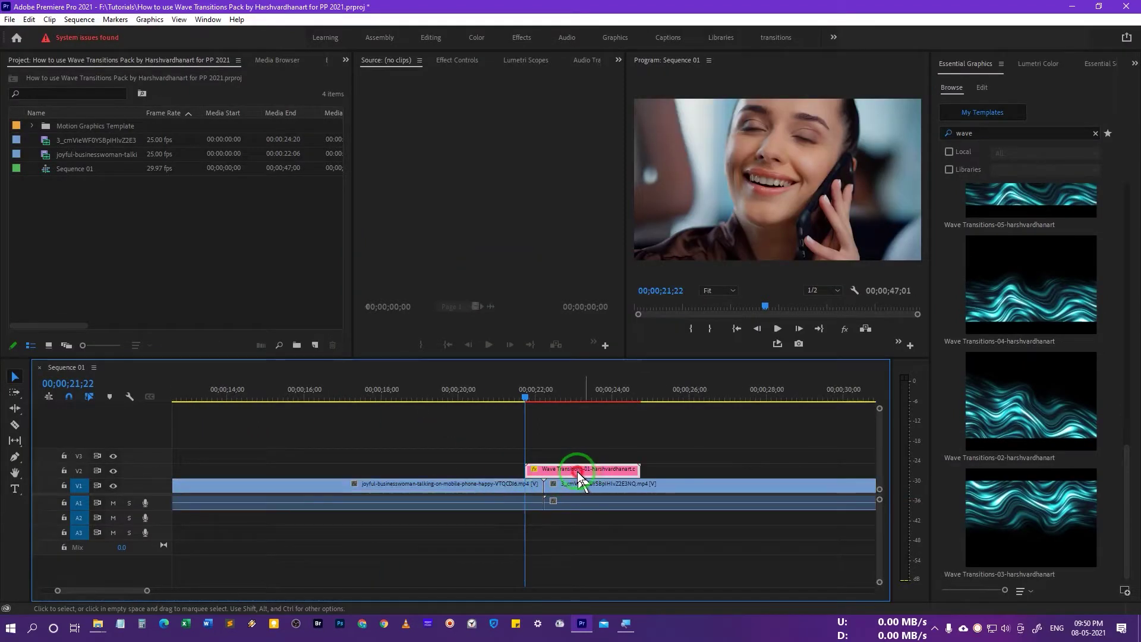
left_click_drag(580, 472, 537, 474)
- Move the playhead to the cut at 00;00;22;07 and scale the Wave Transitions-01 clip to the frame size
left_click(539, 397)
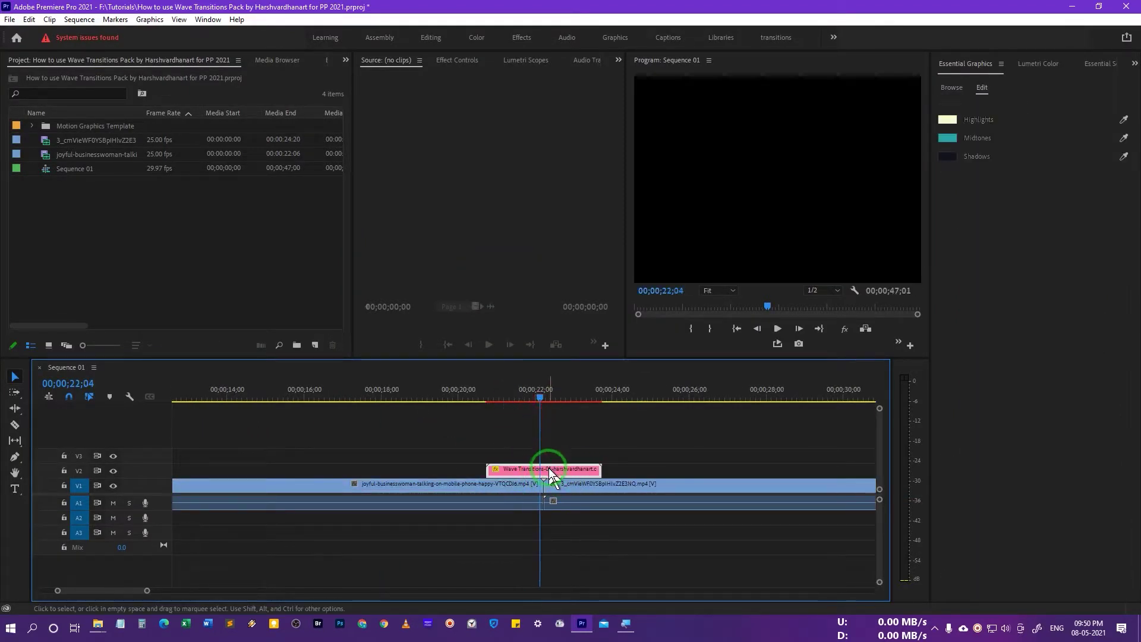
left_click_drag(537, 400, 544, 400)
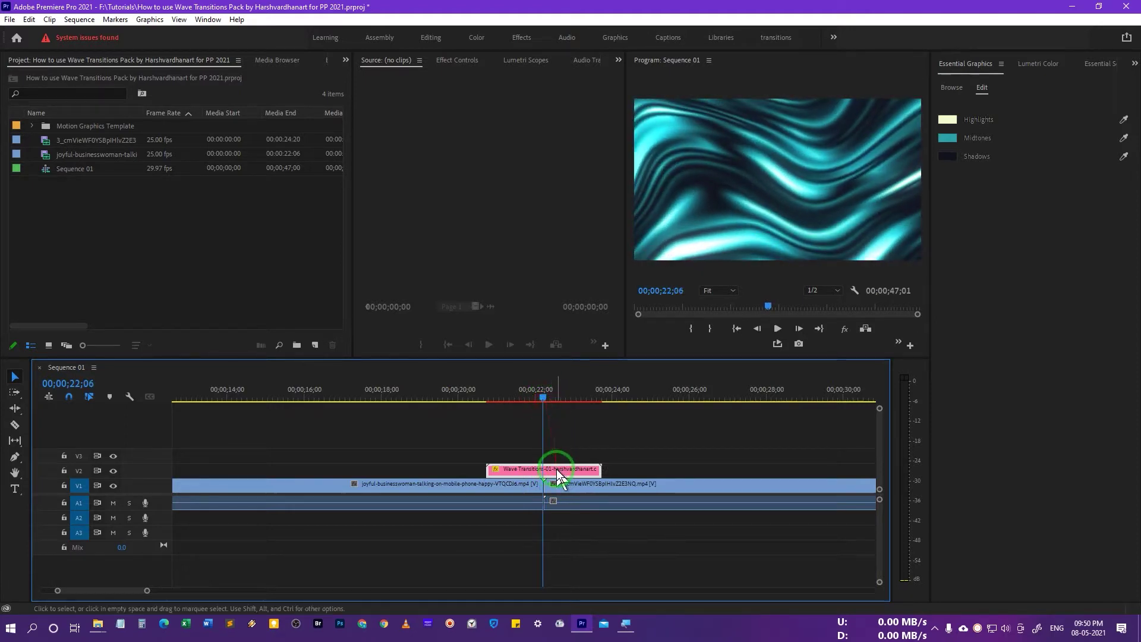
left_click(545, 397)
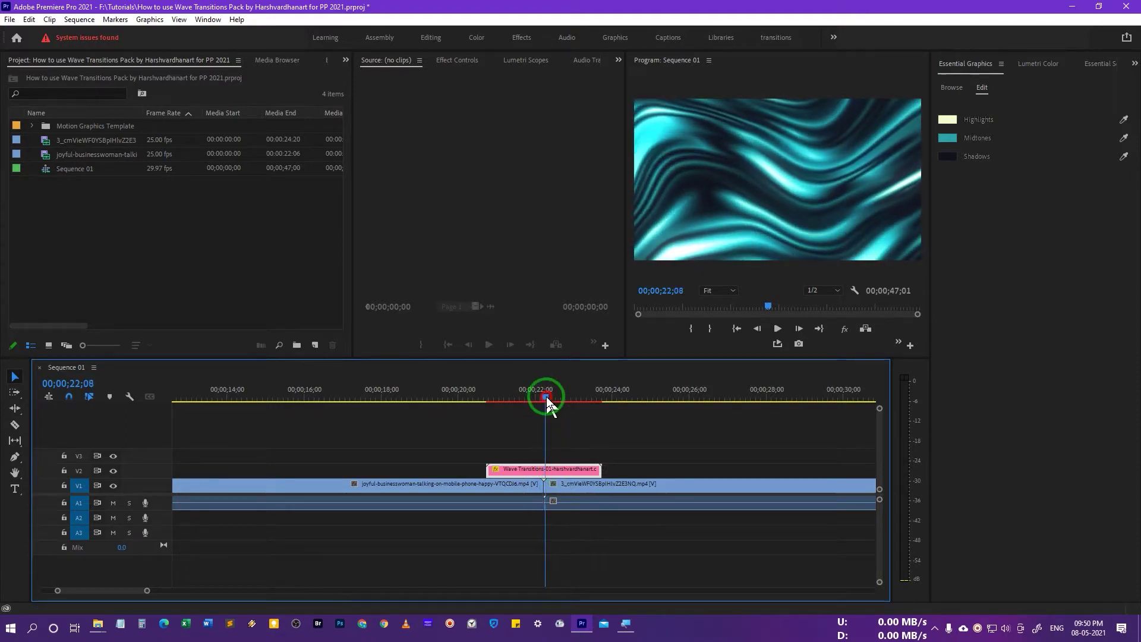
right_click(560, 472)
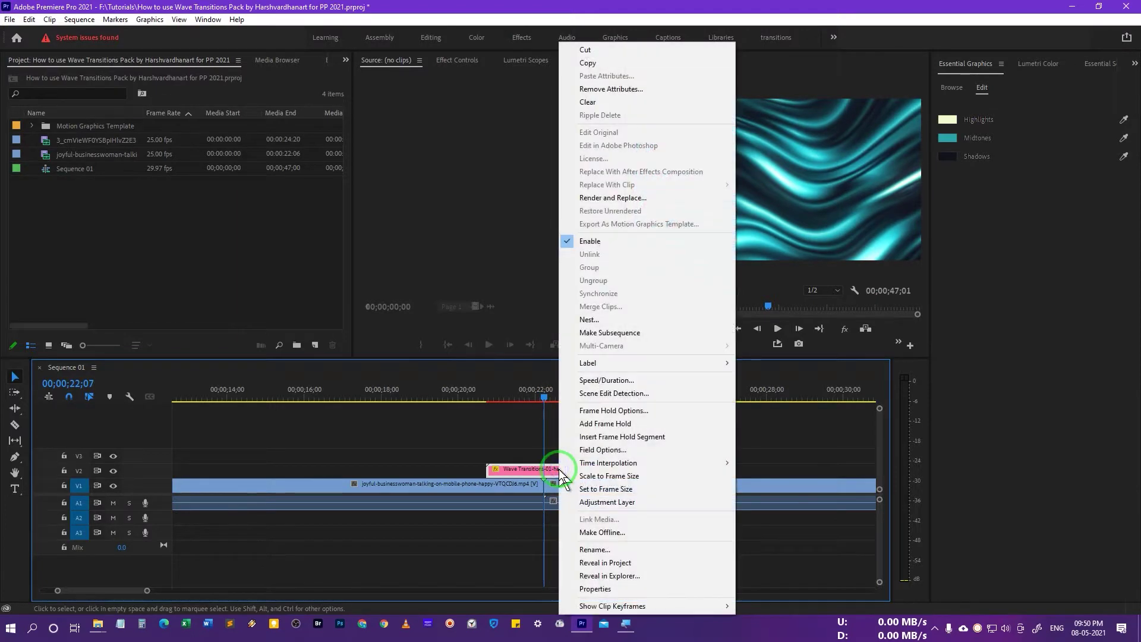
left_click(601, 477)
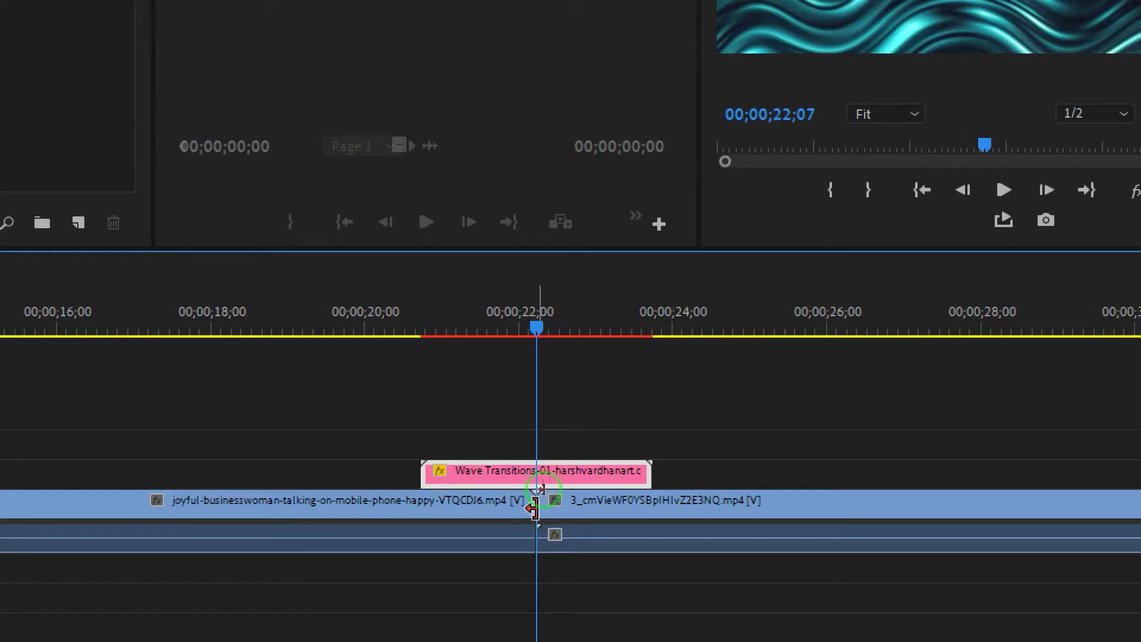
- Play the sequence across the cut to preview the Wave Transitions-01 transition
left_click(546, 480)
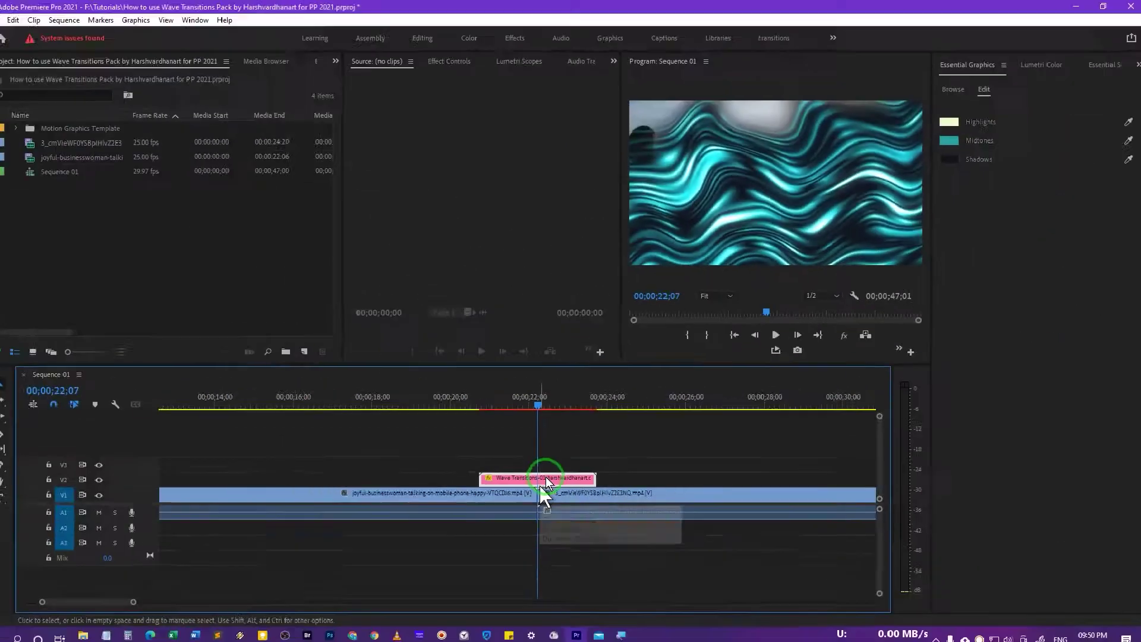
left_click(357, 301)
key("space")
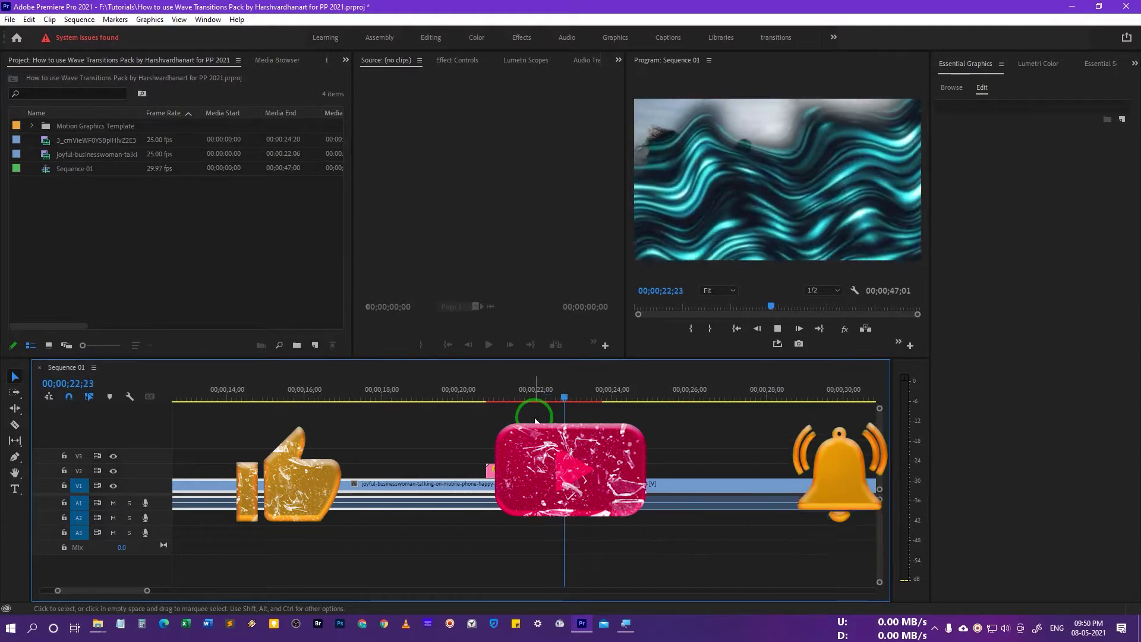
key("space")
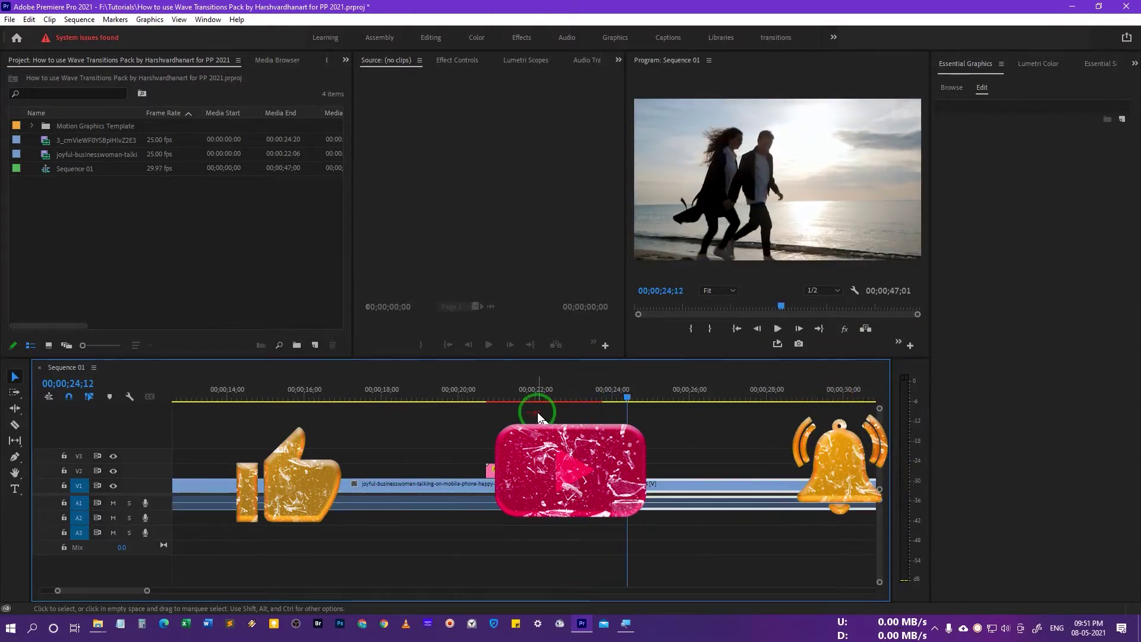
- Delete the Wave Transitions-01 clip and place the Wave Transitions-02 template over the cut on track V2 instead
left_click(539, 470)
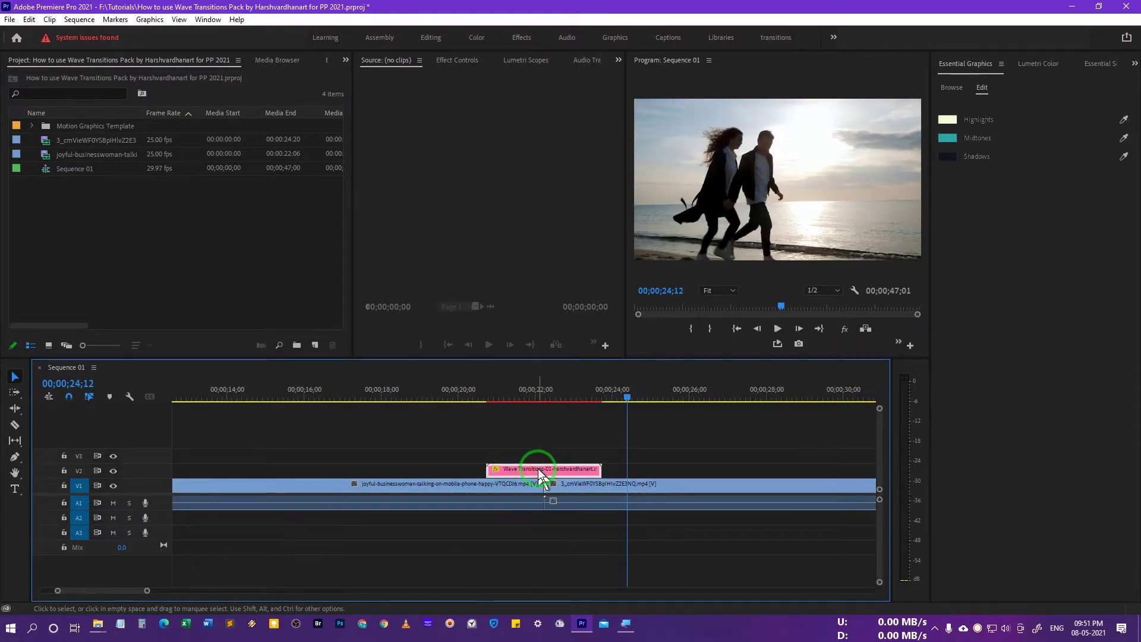
key("Delete")
left_click(952, 87)
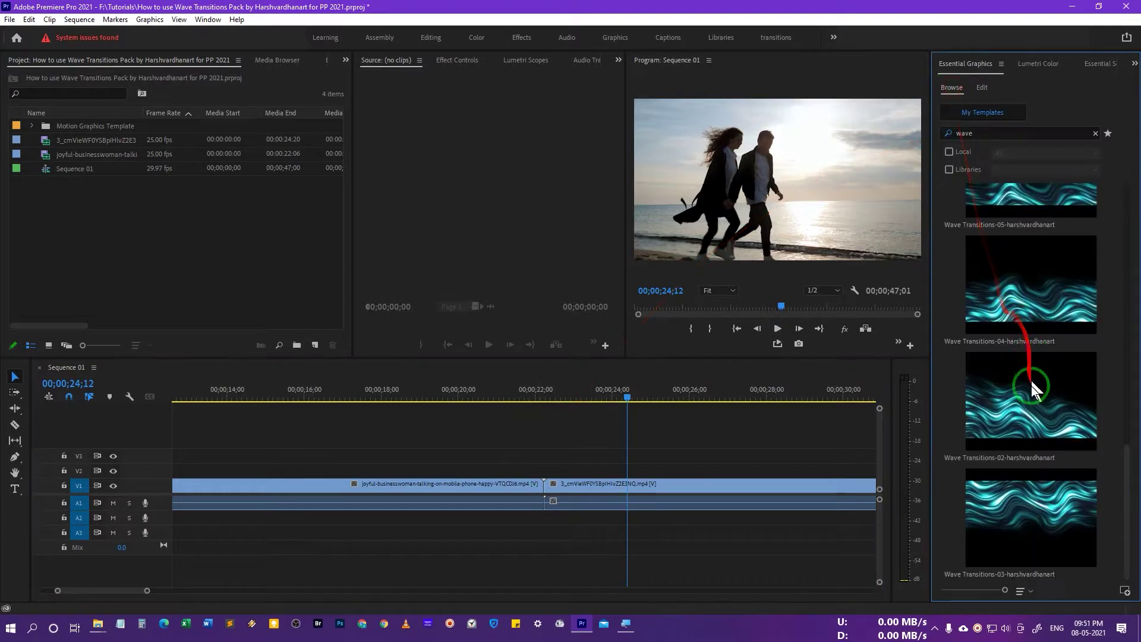
left_click_drag(1032, 359, 493, 469)
- Play the sequence across the cut to preview the Wave Transitions-02 transition
left_click(484, 388)
key("space")
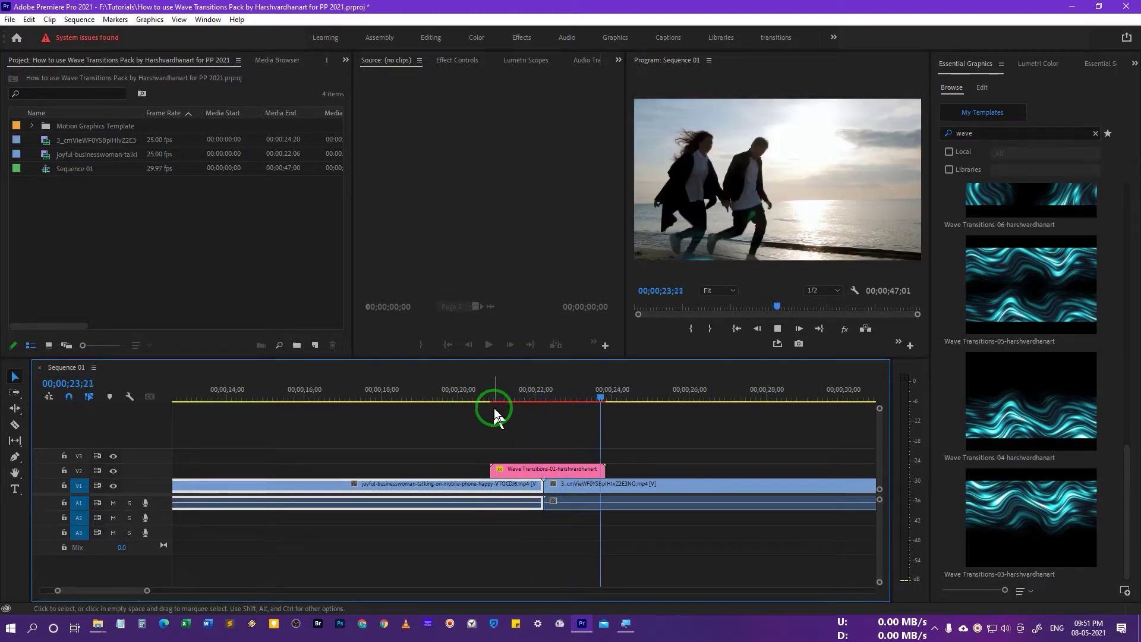
key("space")
- Scale the Wave Transitions-02 clip to the frame size and play the sequence across the cut
left_click(551, 468)
right_click(552, 470)
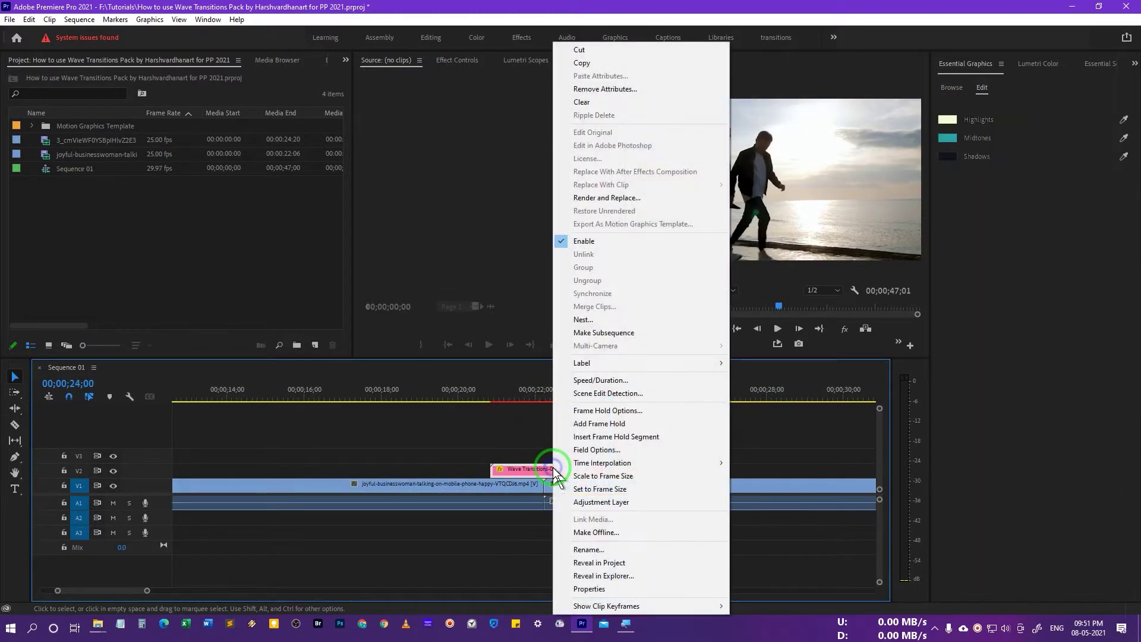
left_click(613, 478)
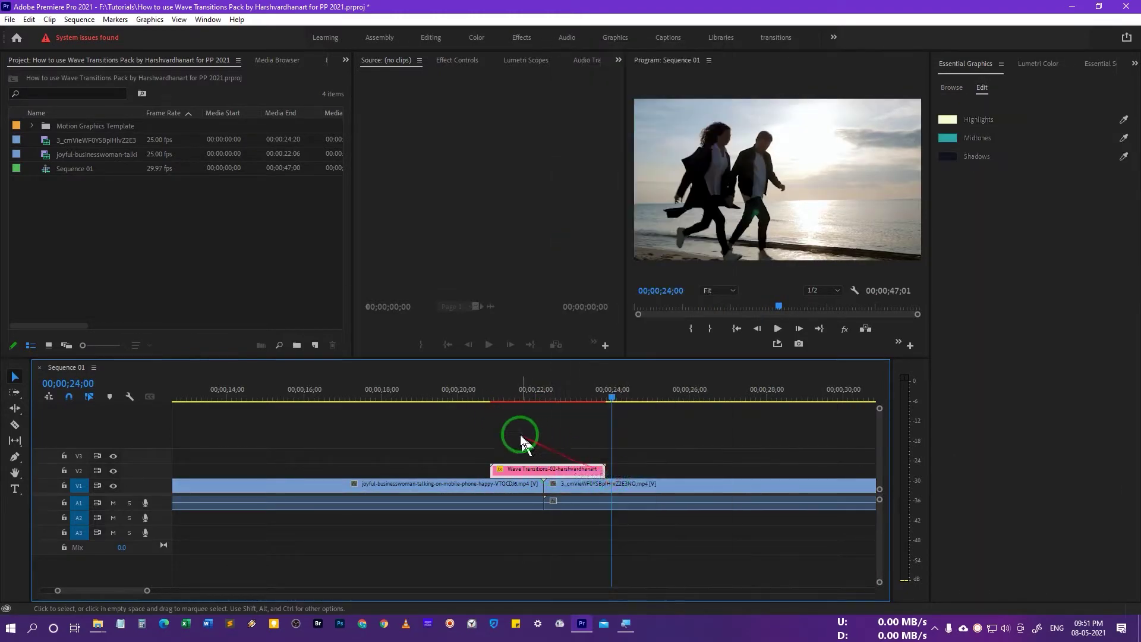
left_click(481, 396)
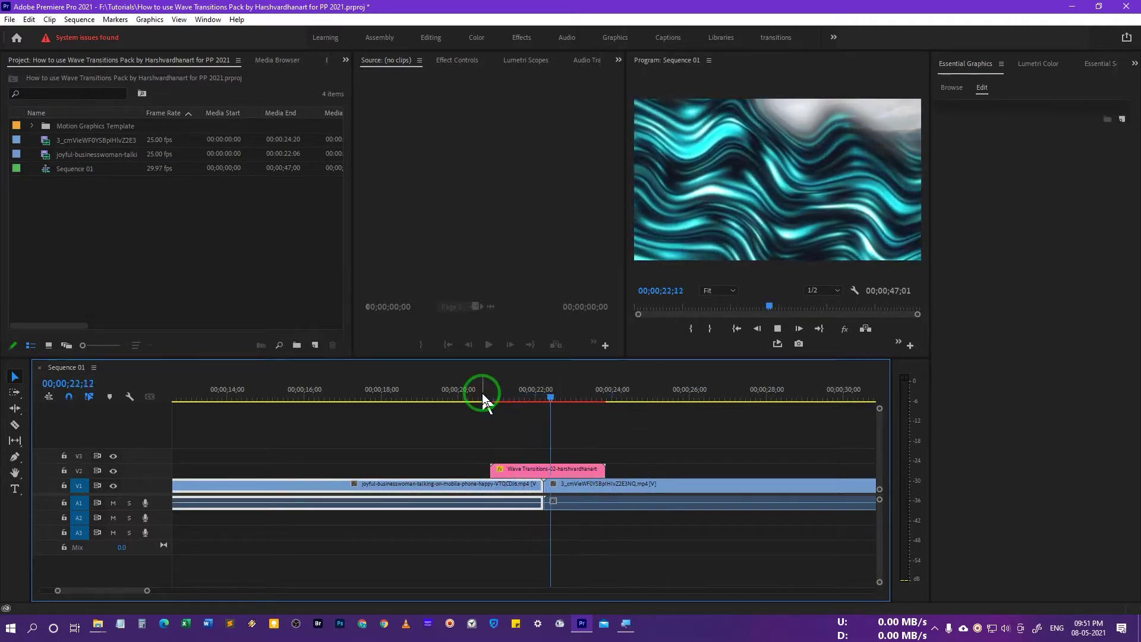
- With the playhead at 00;00;22;08, set the Wave Transitions-02 clip's Midtones color to FA1B40
left_click(560, 468)
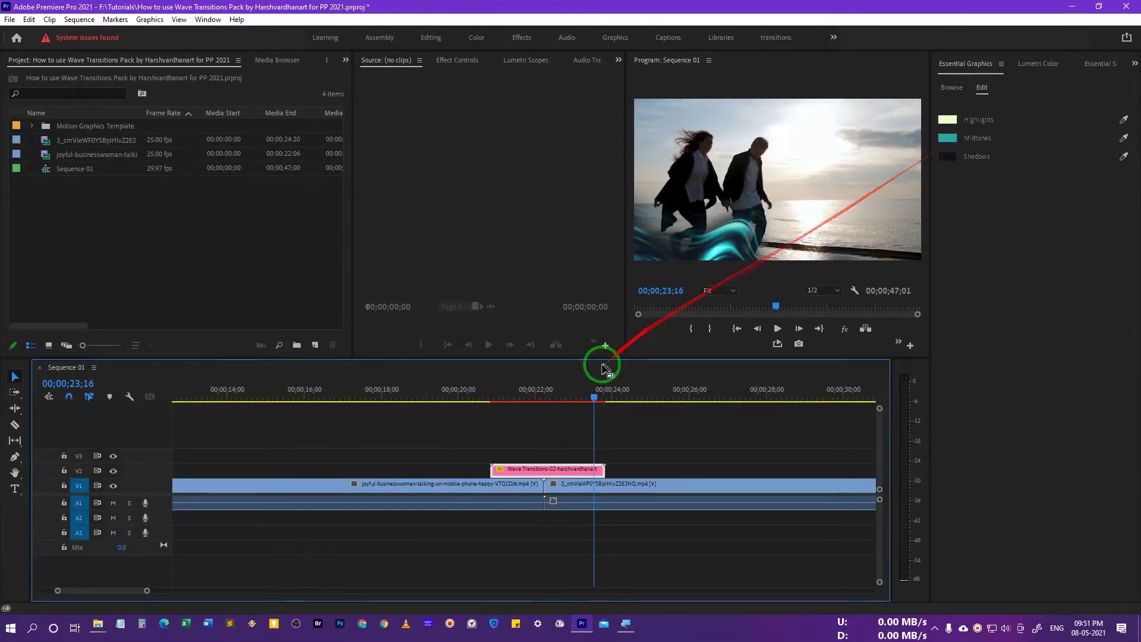
left_click(546, 399)
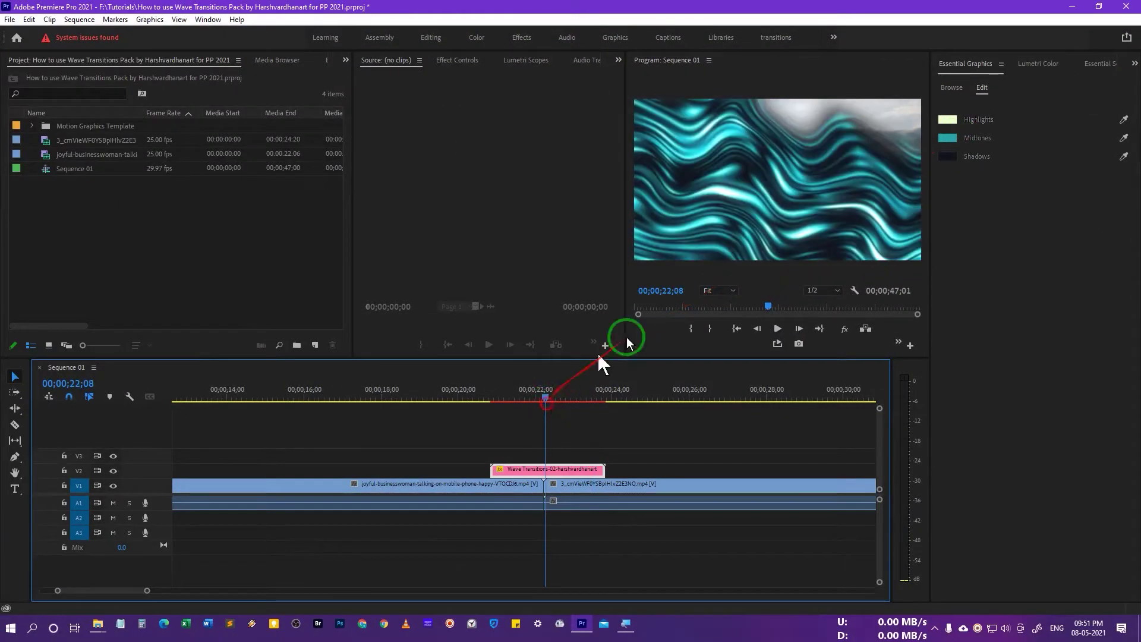
left_click(944, 141)
left_click(593, 370)
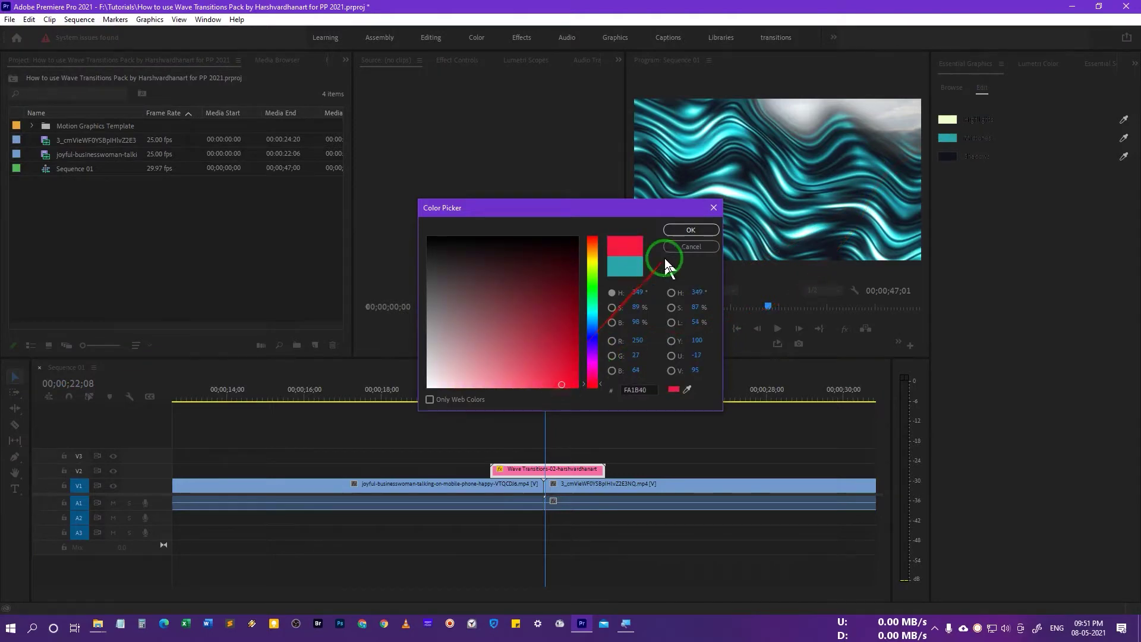
left_click(683, 232)
- Set the Wave Transitions-02 clip's Shadows color to 1E1117 and play the recolored transition across the cut
left_click(950, 156)
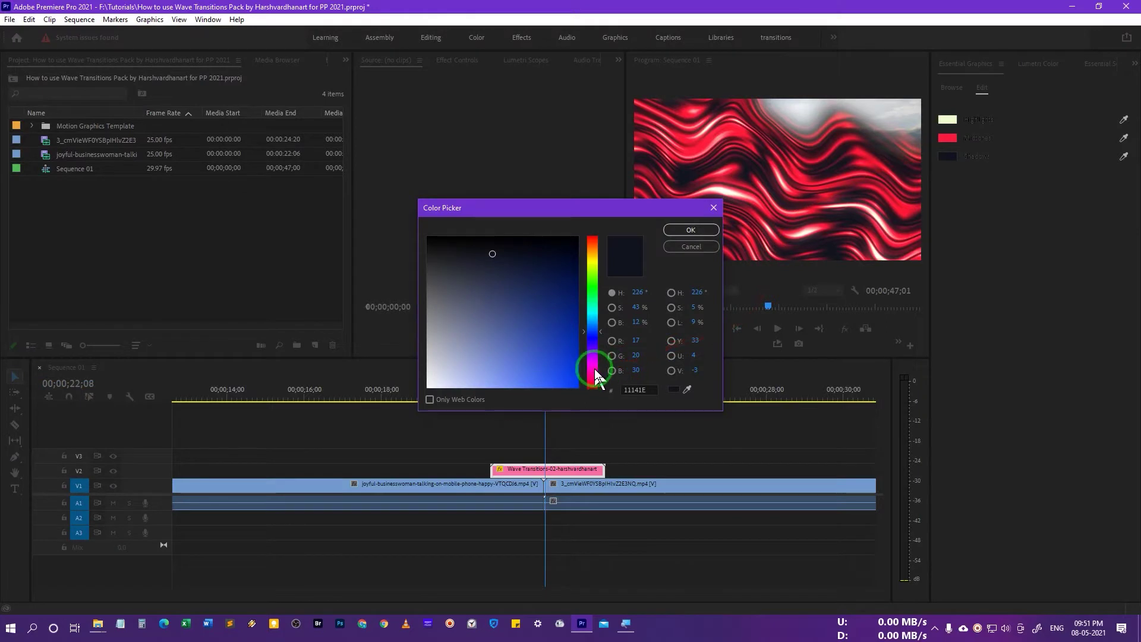
left_click(594, 368)
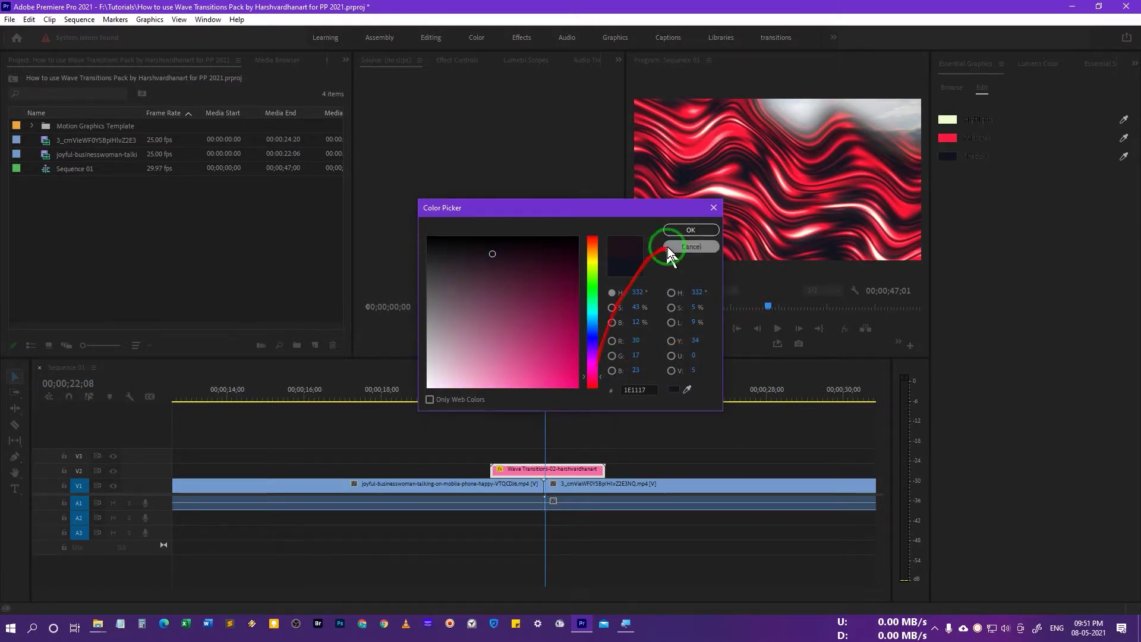
left_click(689, 230)
left_click(475, 398)
key("j")
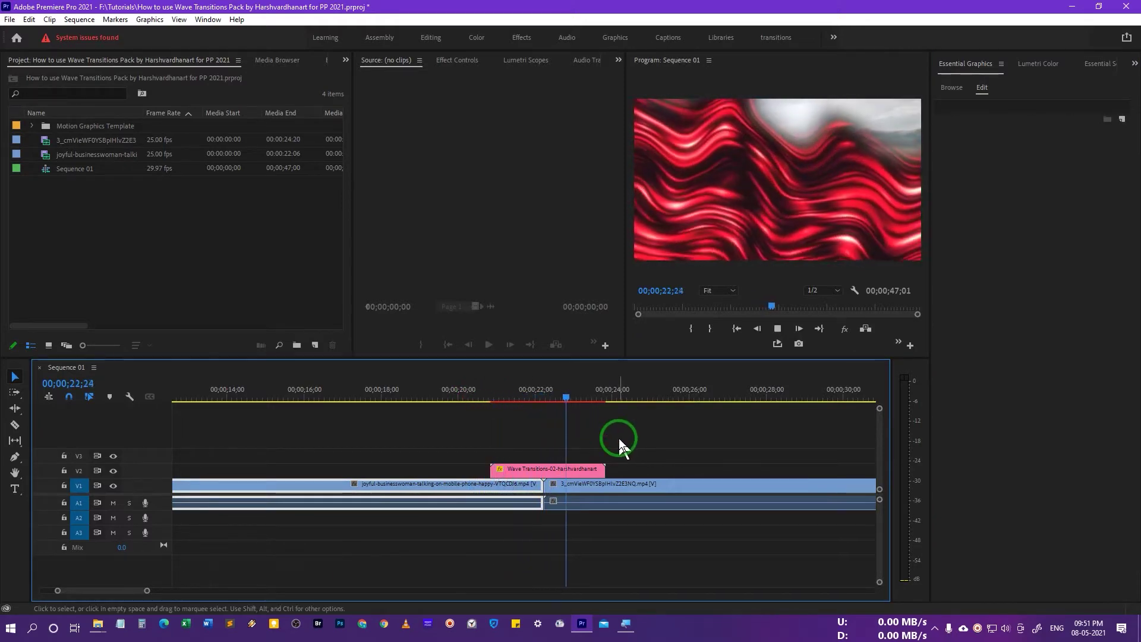
- Place the Wave Transitions-03 template over the cut on track V3 and delete the Wave Transitions-02 clip
left_click(583, 469)
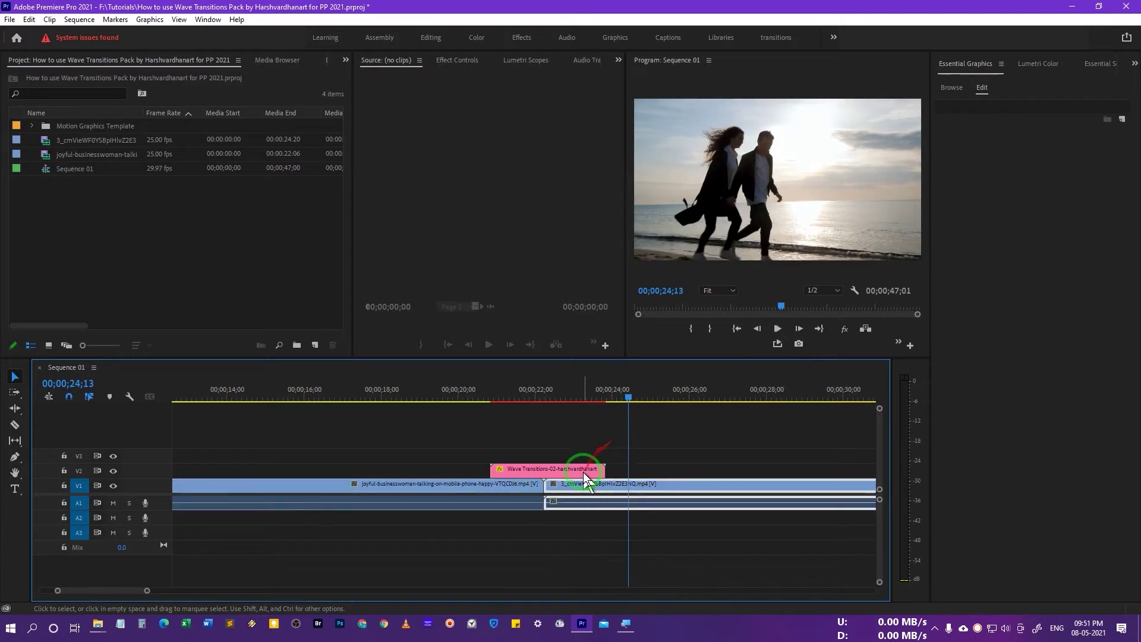
left_click(957, 88)
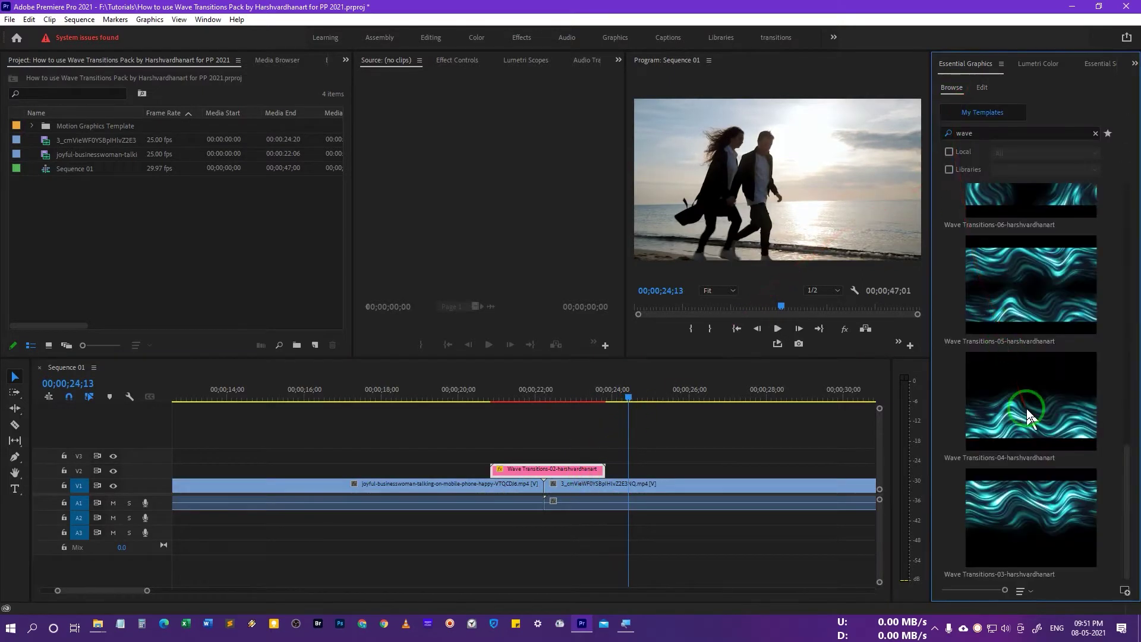
left_click_drag(1022, 508, 492, 456)
key("Delete")
left_click(509, 455)
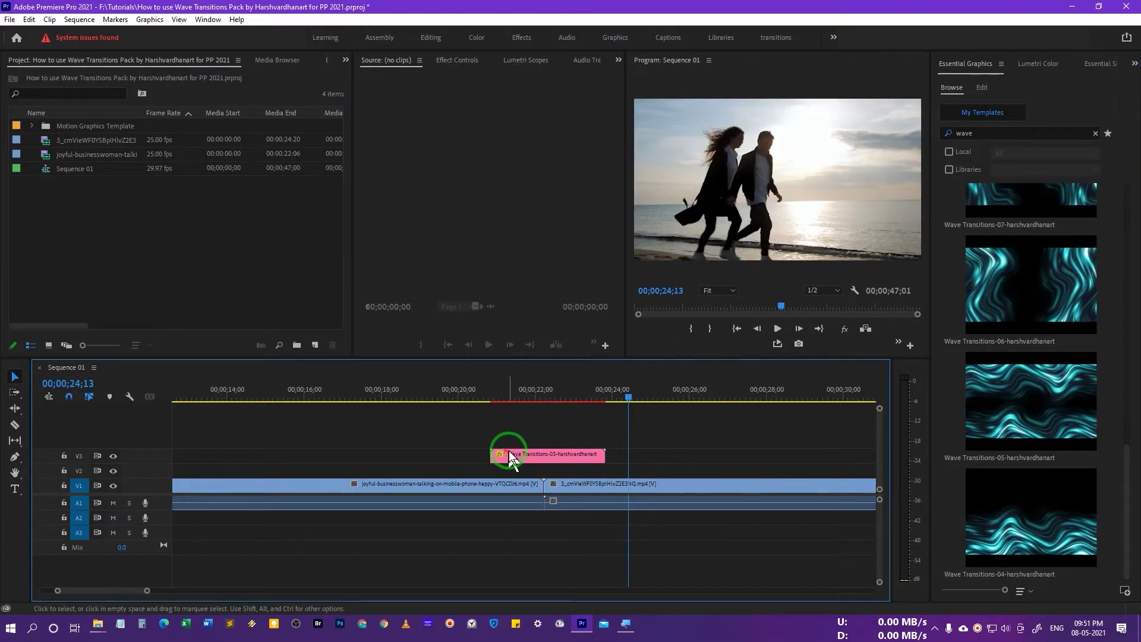
- Apply Set to Frame Size to the Wave Transitions-03 clip and play the sequence across the cut
right_click(511, 454)
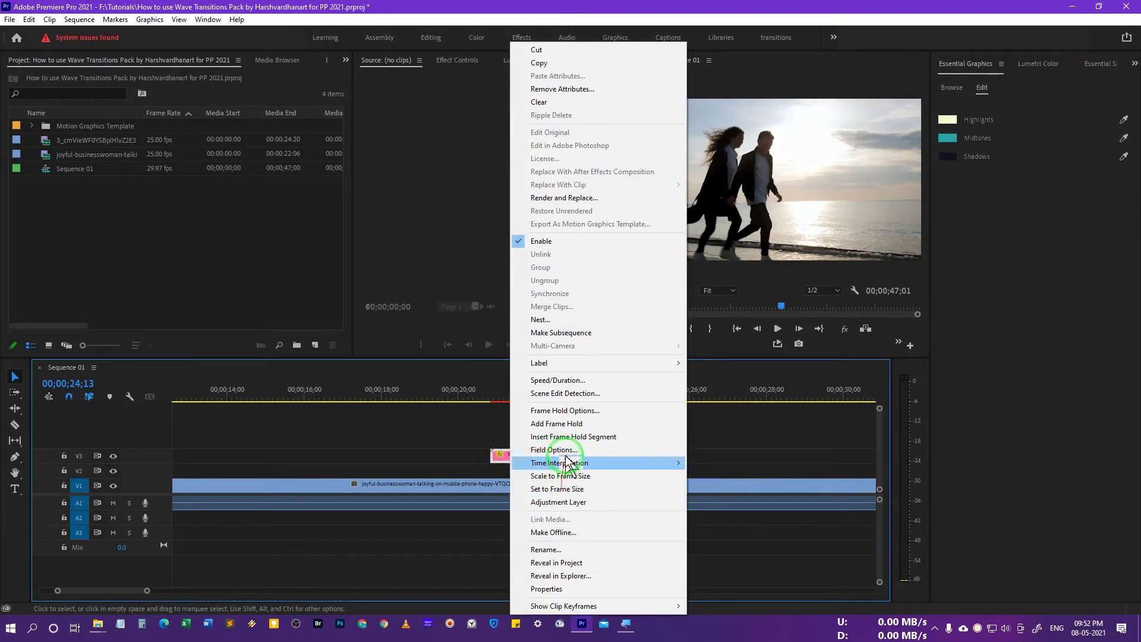
left_click(557, 488)
left_click(483, 399)
key("space")
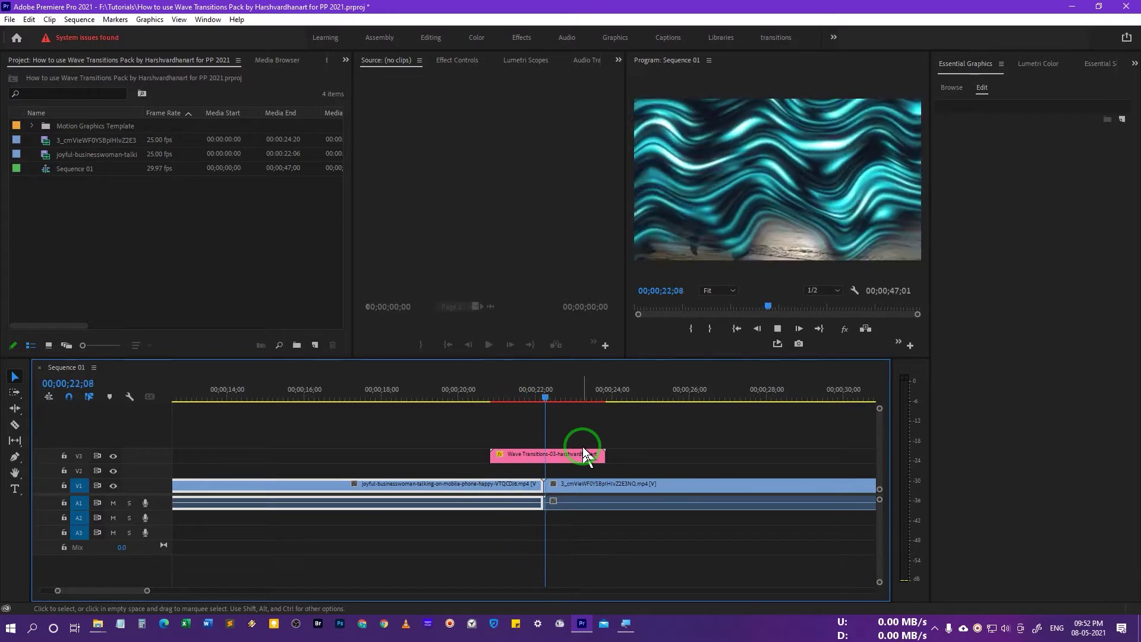
- Delete the Wave Transitions-03 clip and place the Wave Transitions-09 template over the cut on track V2
left_click(567, 457)
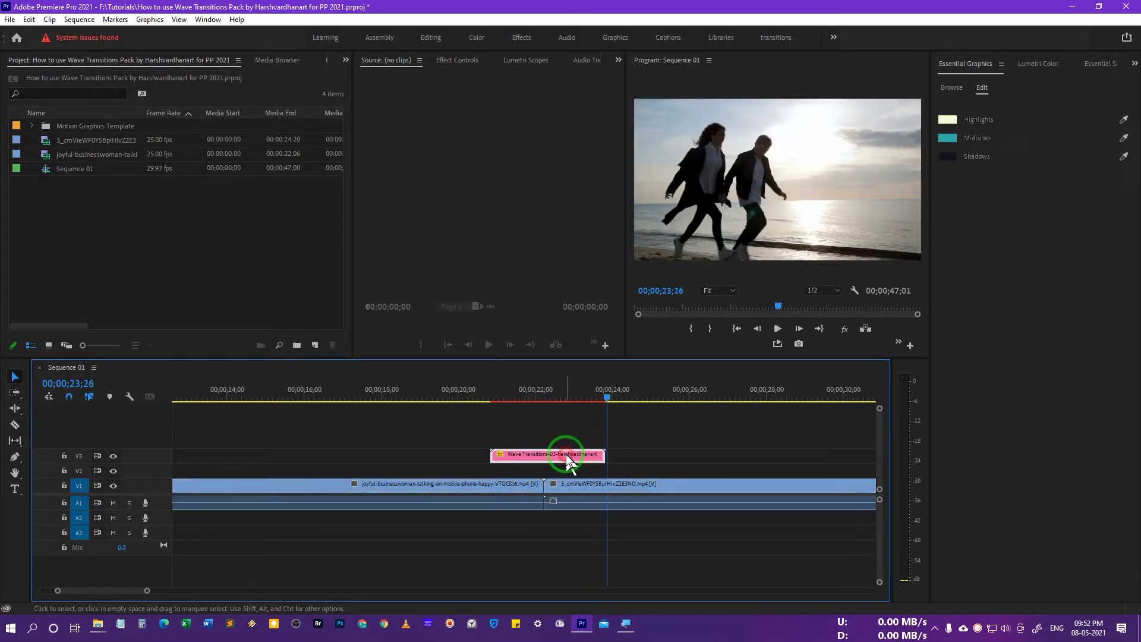
key("Delete")
left_click(951, 88)
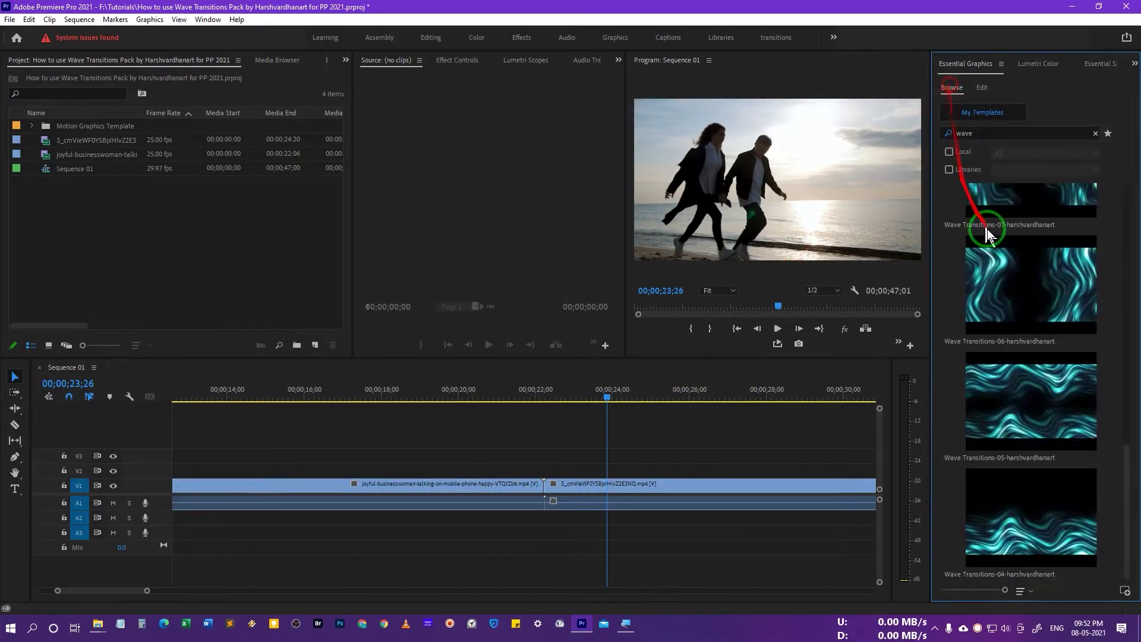
scroll(1011, 252, "up", 5)
left_click_drag(1020, 383, 488, 473)
- Play the sequence into the cut to preview the Wave Transitions-09 transition, stopping at 00;00;22;10
left_click(486, 388)
key("space")
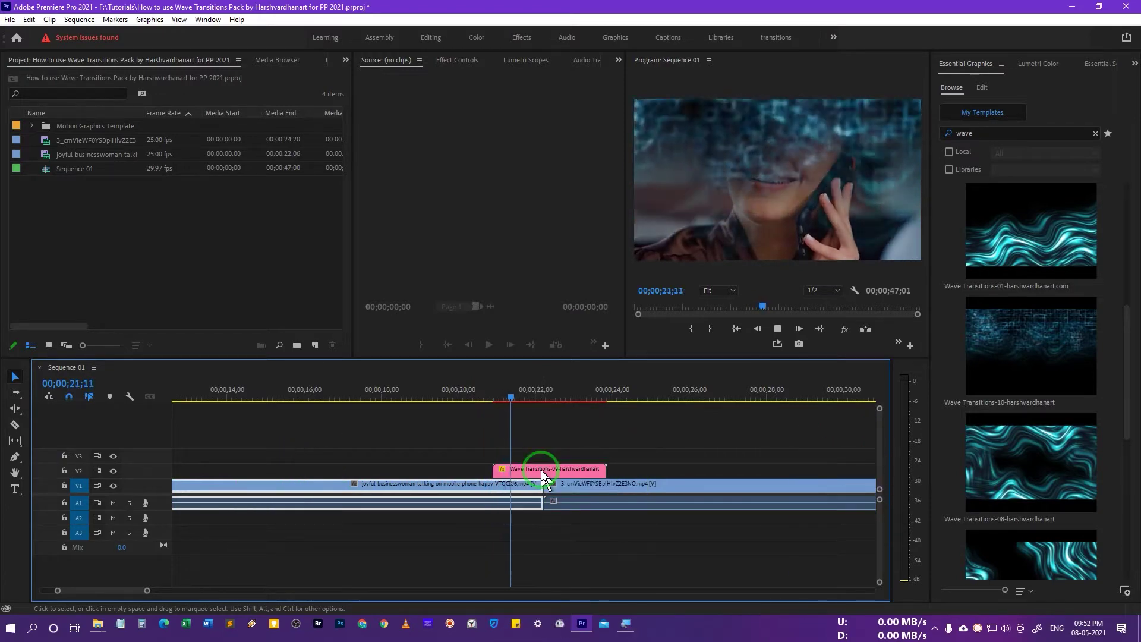
key("space")
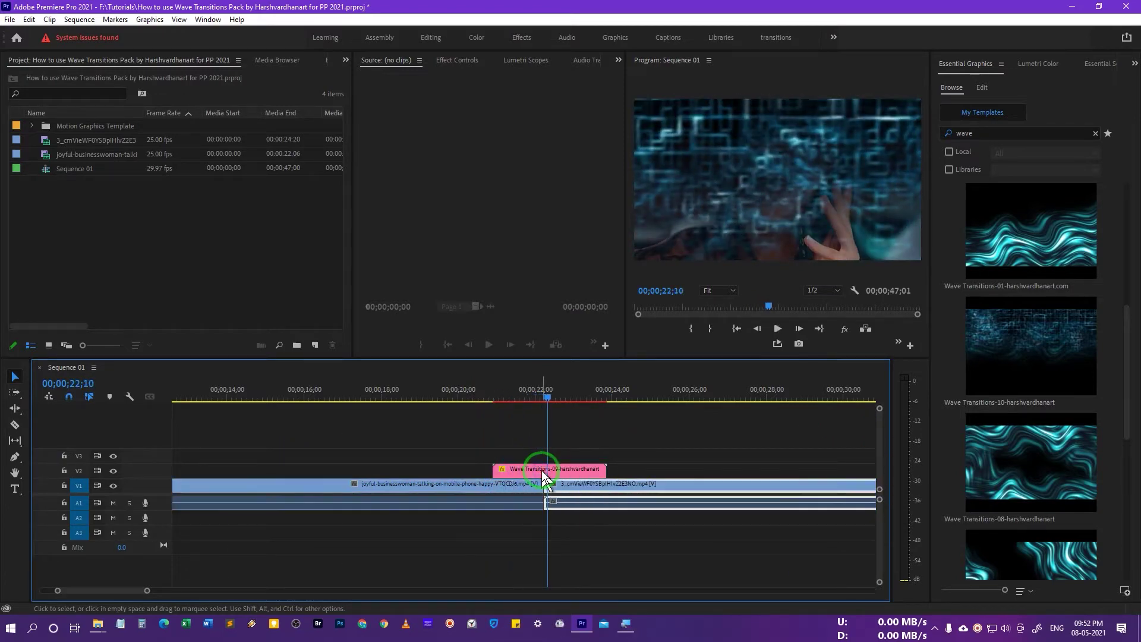
- Scale the Wave Transitions-09 clip to the frame size and play the sequence across the cut again
left_click(579, 471)
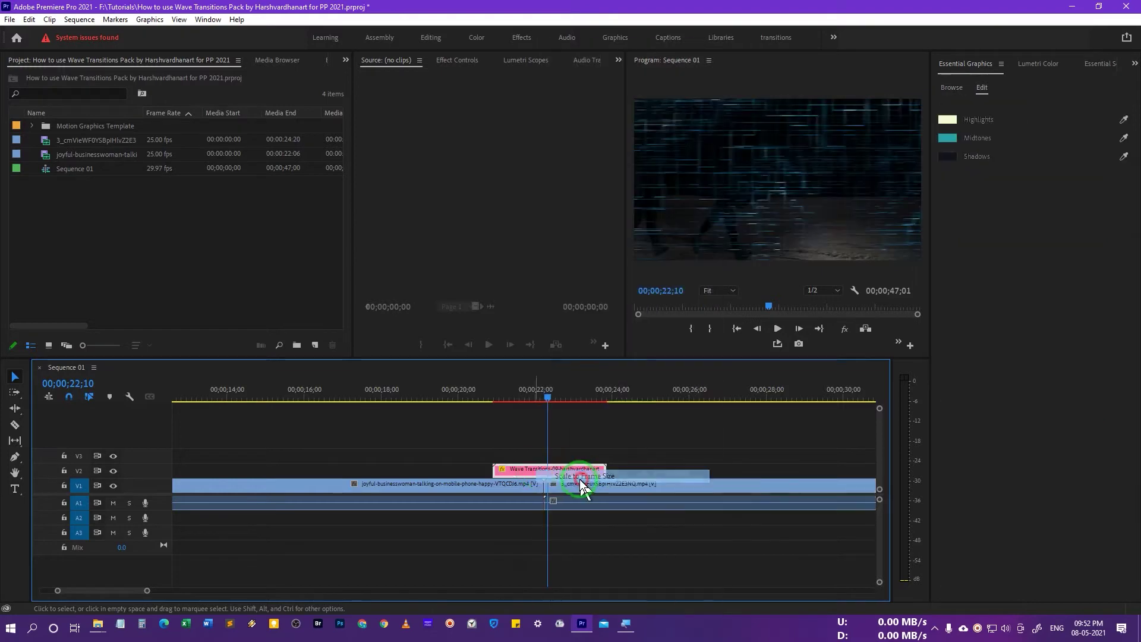
left_click(482, 398)
key("space")
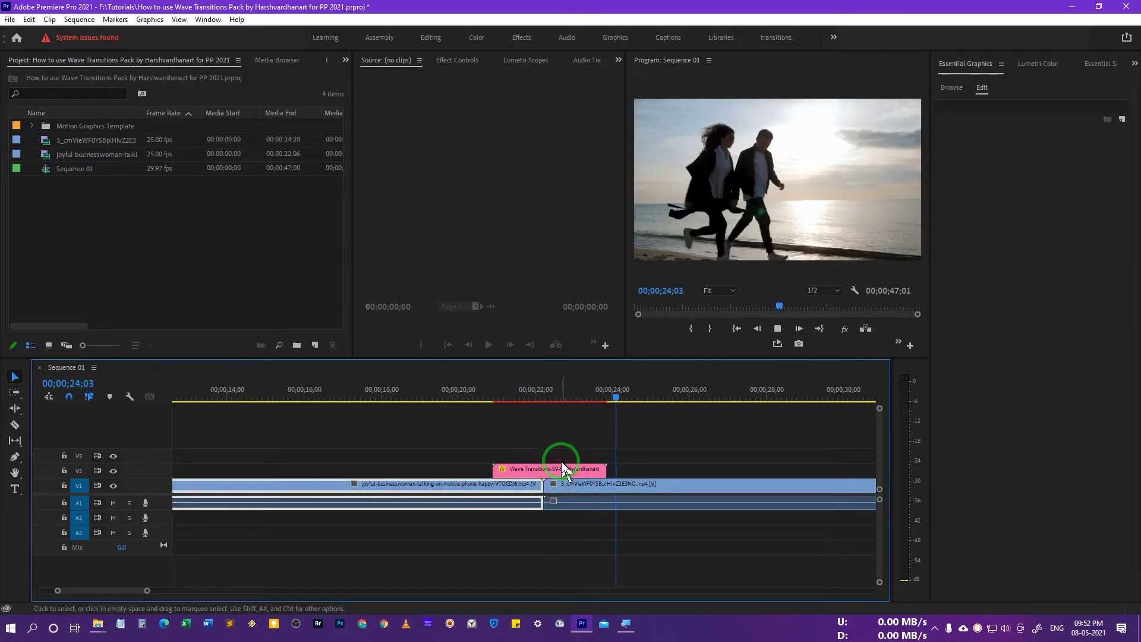
- Delete the Wave Transitions-09 clip and place the Wave Transitions-08 template over the cut on track V2
left_click(561, 469)
left_click(952, 87)
scroll(1041, 371, "down", 1)
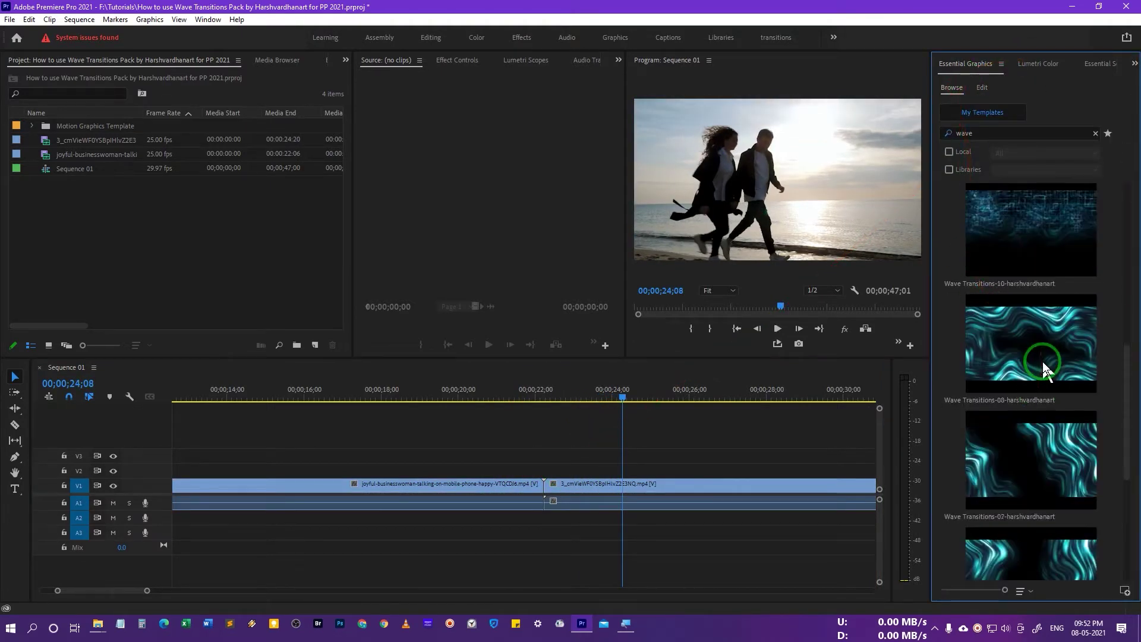
left_click_drag(1043, 338, 505, 404)
- Scale the Wave Transitions-08 clip to the frame size and preview it, leaving the playhead at 00;00;20;27
left_click(559, 466)
right_click(558, 466)
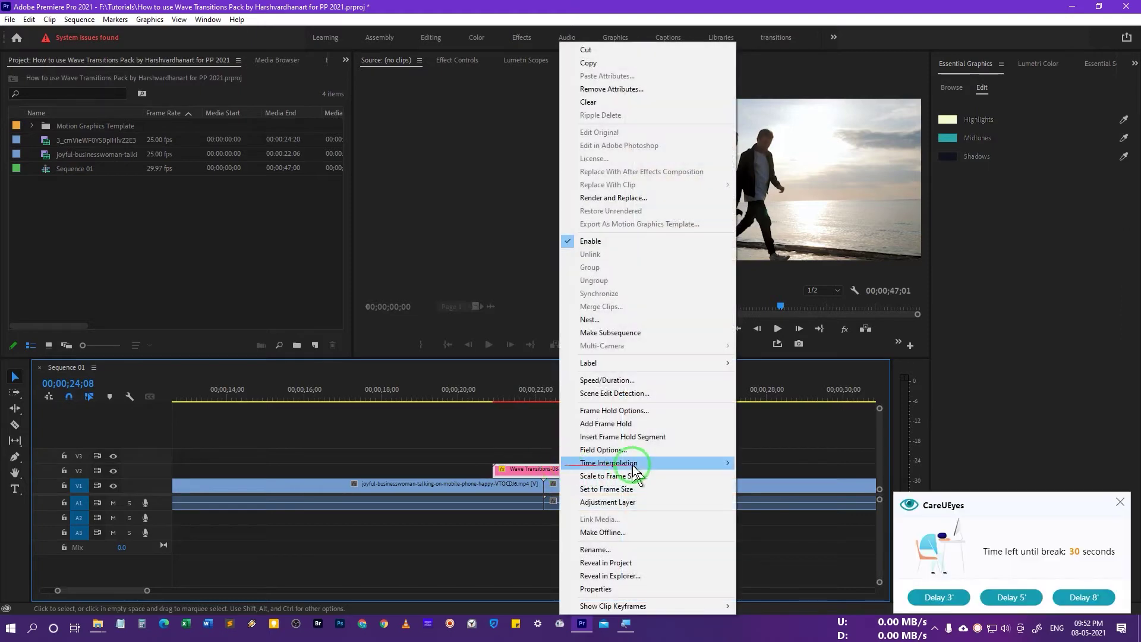
left_click(639, 476)
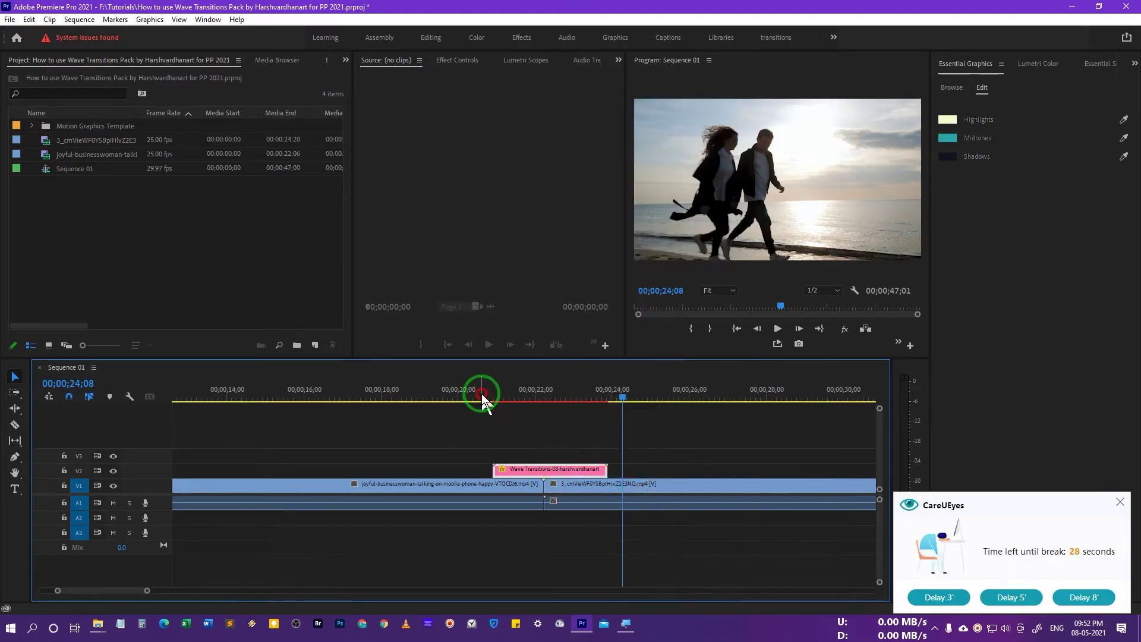
left_click(481, 398)
key("space")
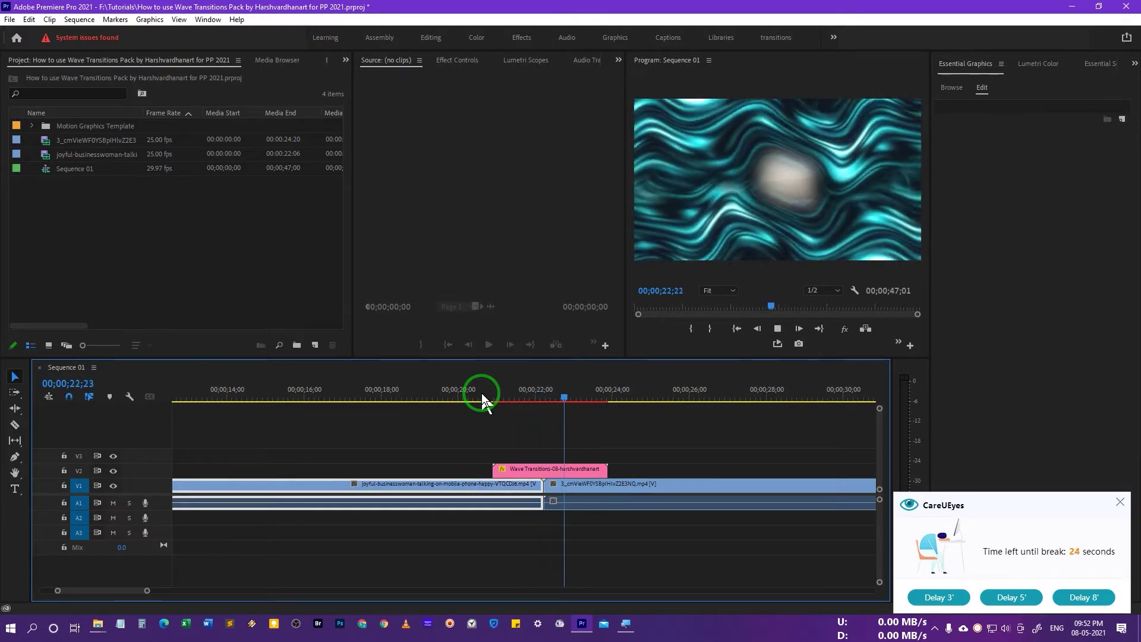
left_click(493, 396)
- Look through the list of wave transition templates and open the program's version information
left_click(952, 87)
left_click(1077, 606)
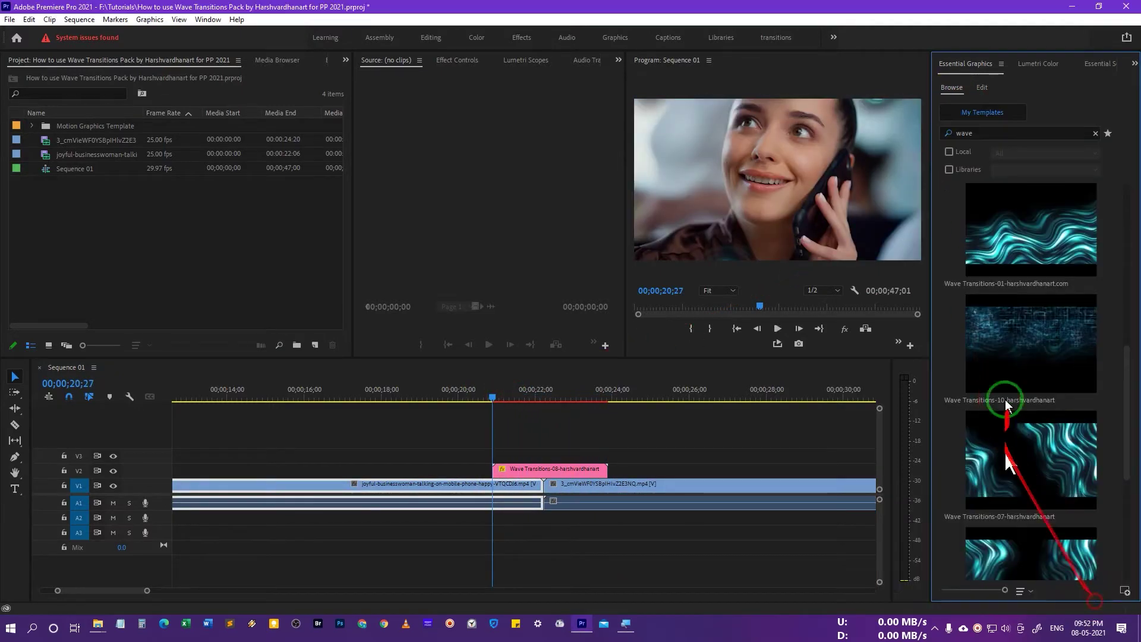
scroll(1067, 397, "up", 3)
scroll(1067, 397, "up", 3)
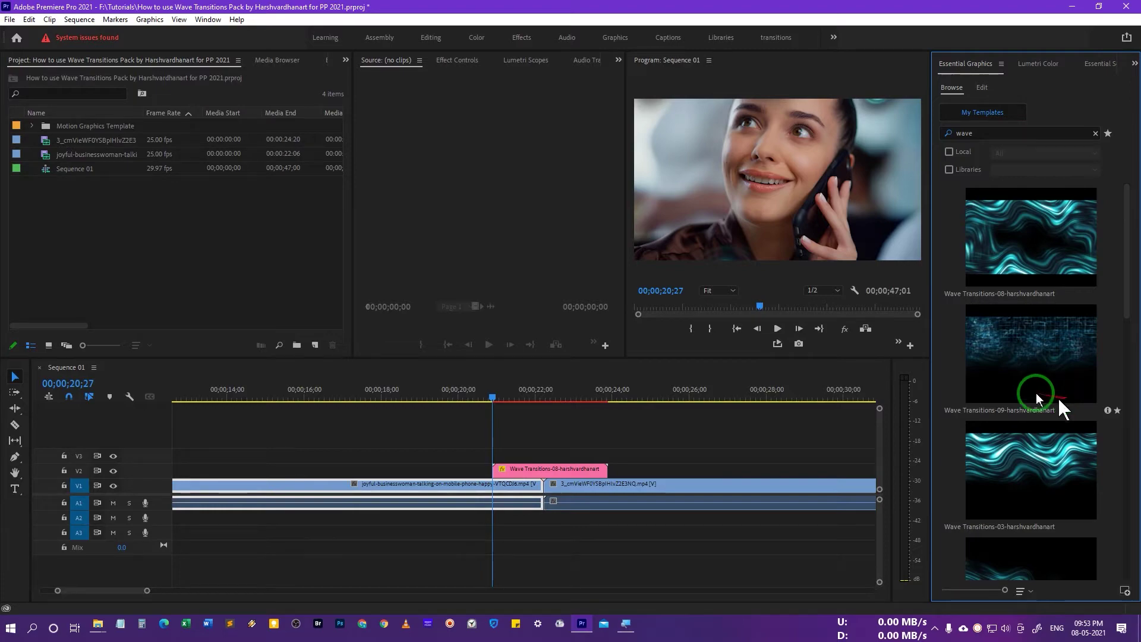
left_click(237, 19)
left_click(272, 178)
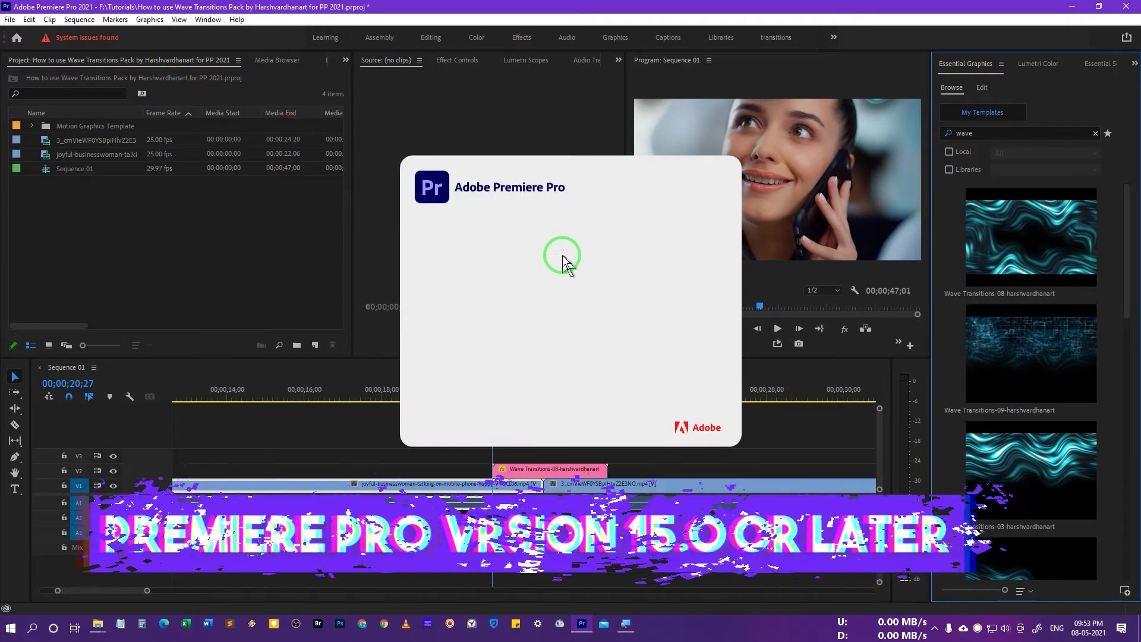